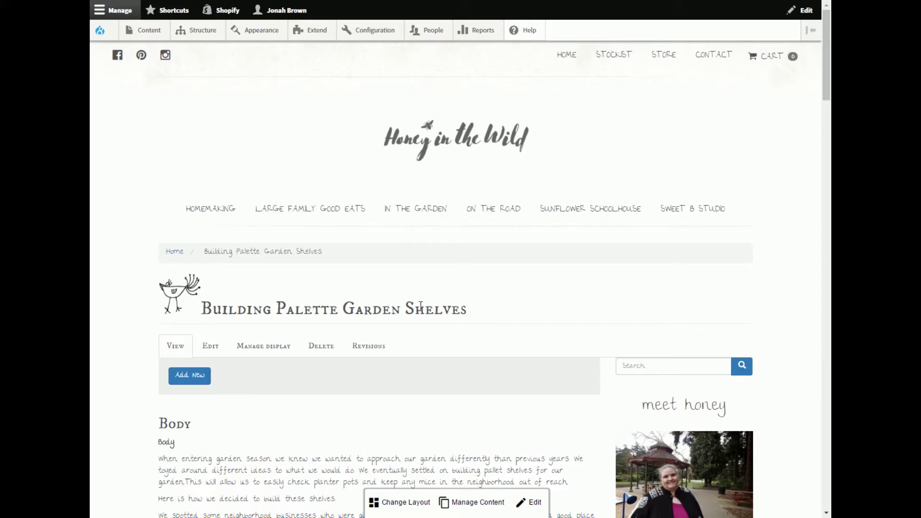
- Scroll through the page and highlight the blog post title
scroll(422, 307, down, 4)
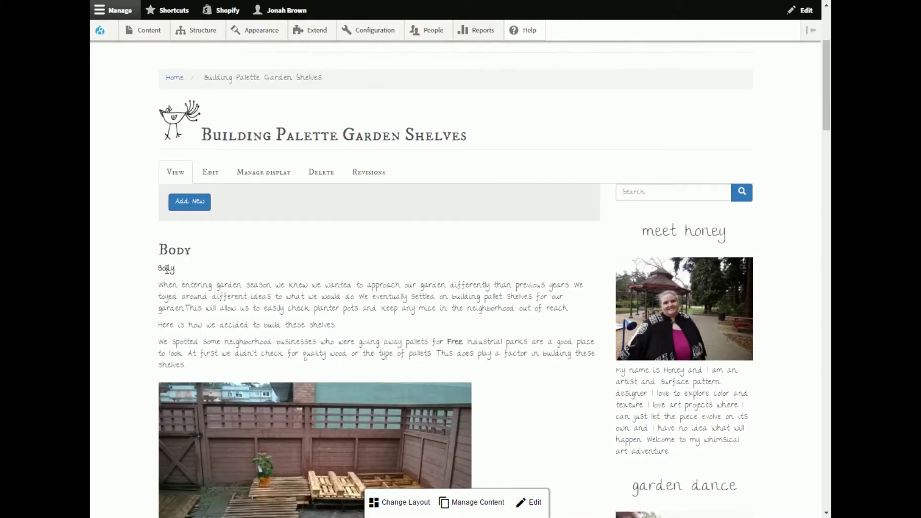
scroll(262, 317, down, 5)
scroll(263, 317, down, 20)
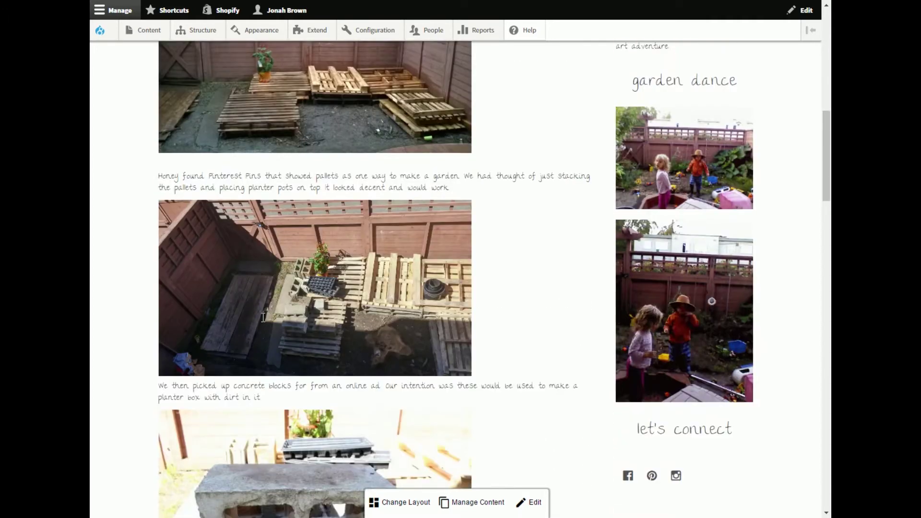
scroll(264, 316, down, 10)
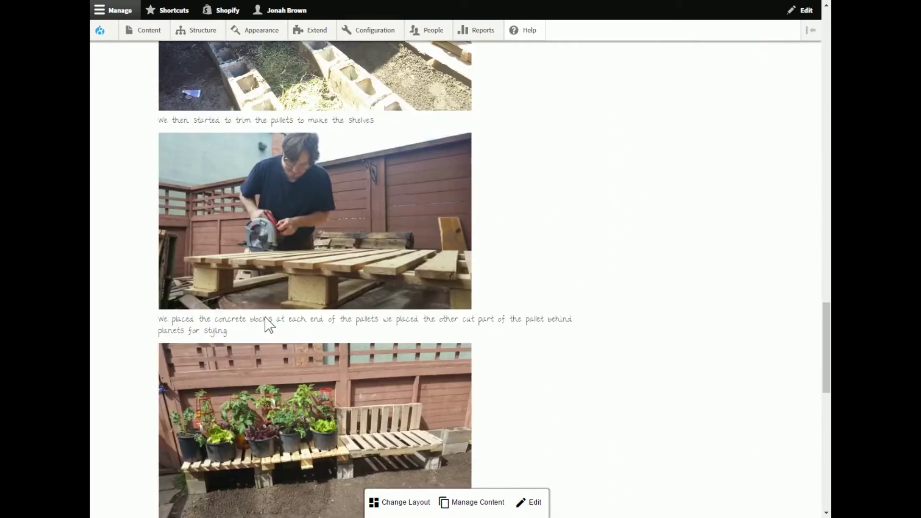
scroll(547, 201, up, 2)
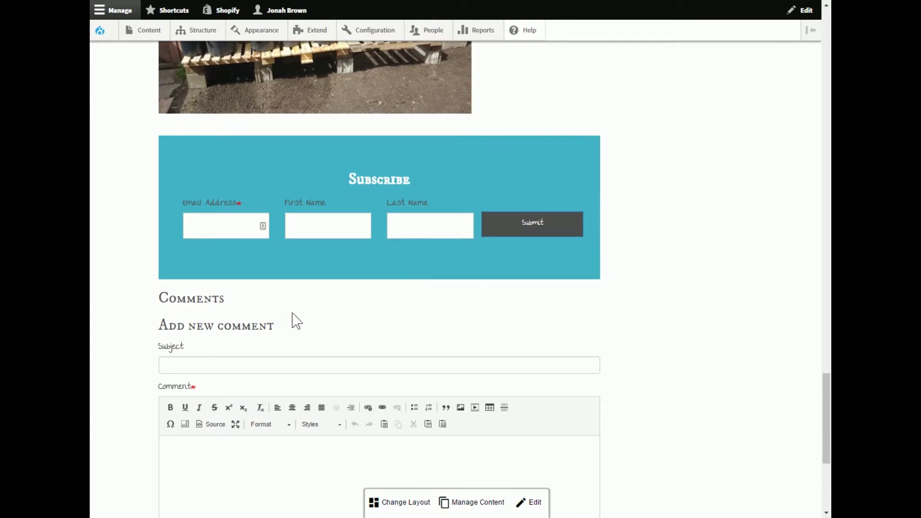
scroll(295, 317, down, 6)
scroll(298, 318, up, 20)
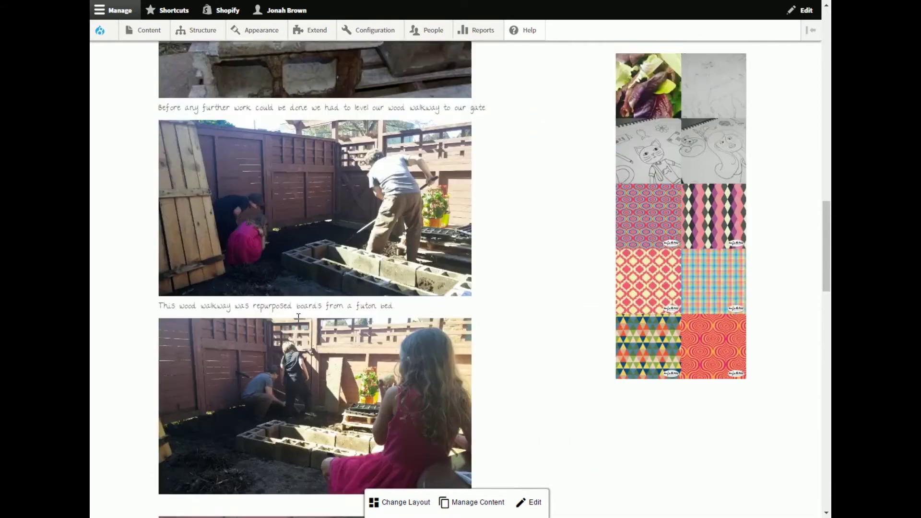
scroll(298, 318, up, 15)
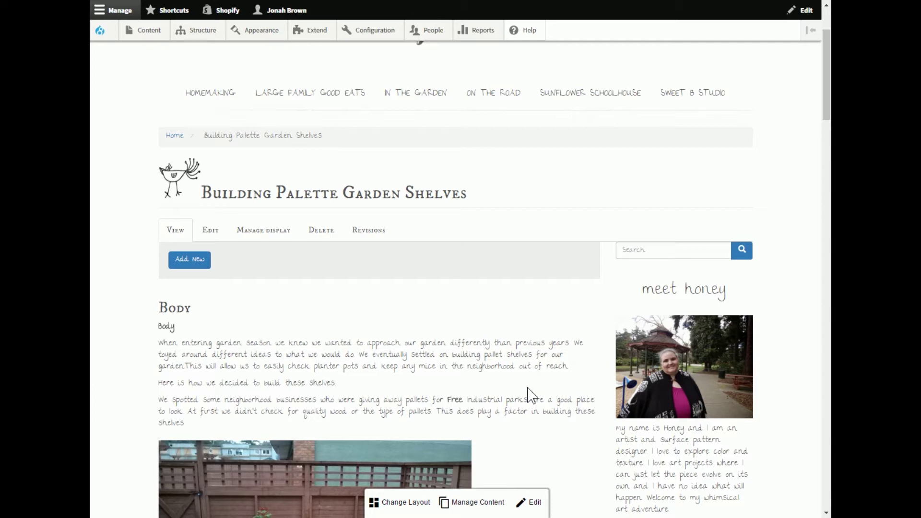
drag(471, 196, 204, 192)
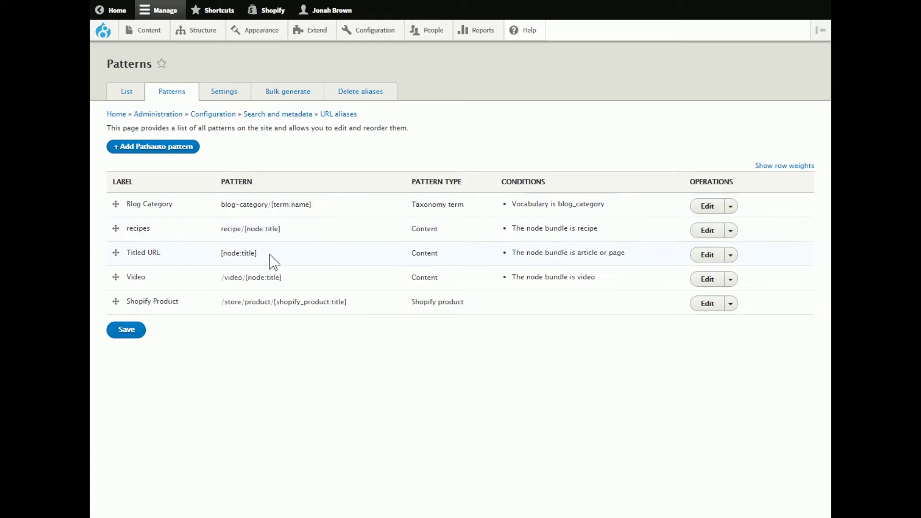
- Highlight the Titled URL pattern [node:title] in the Patterns list
drag(268, 254, 220, 255)
click(220, 261)
drag(221, 253, 263, 251)
click(227, 259)
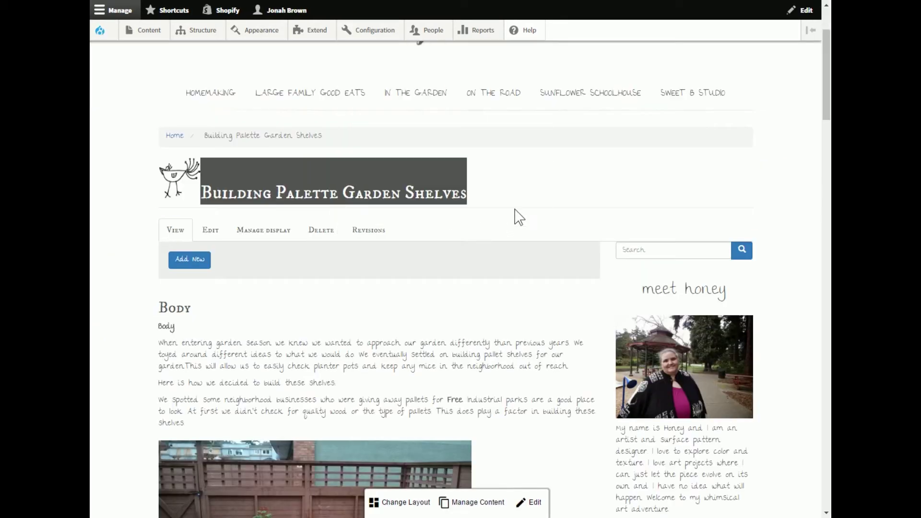
- Clear the highlight and go to the Structure > Pages list of custom pages
click(517, 217)
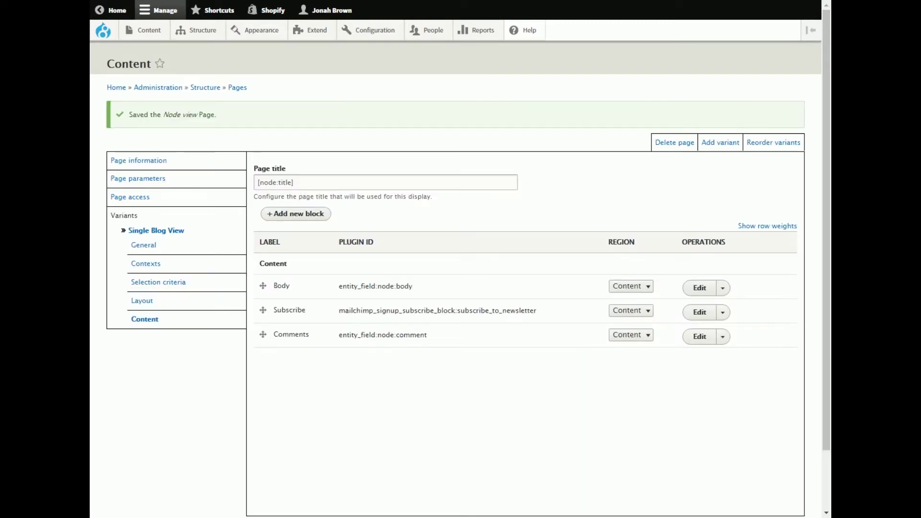
mouse_move(196, 30)
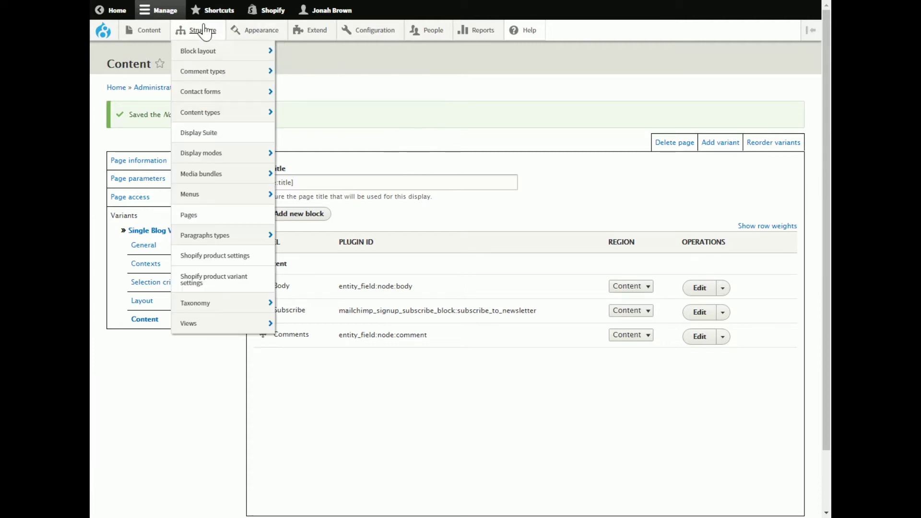
click(204, 218)
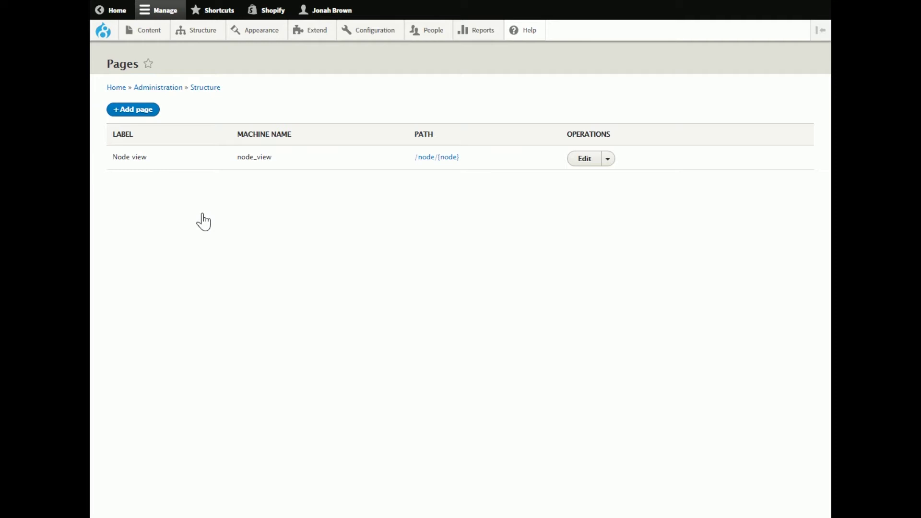
- Show the Panels category on the Extend module list
click(316, 40)
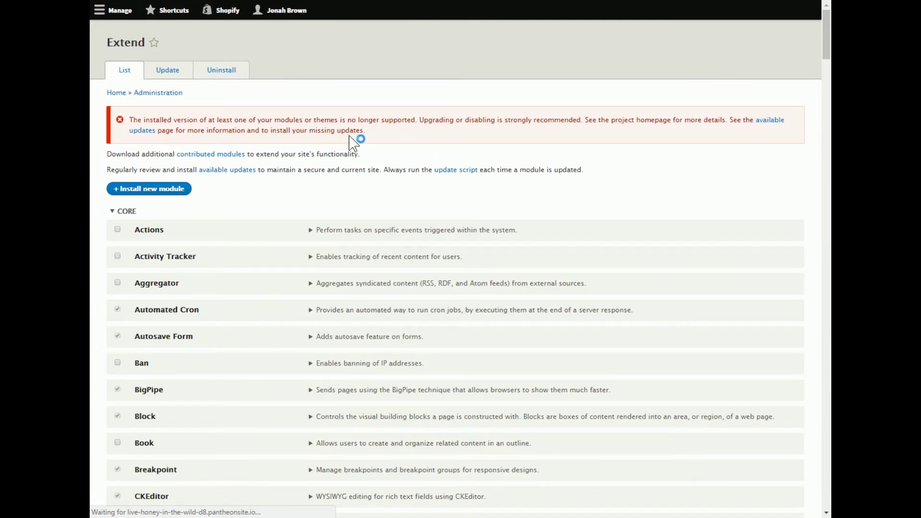
click(365, 237)
scroll(149, 354, down, 10)
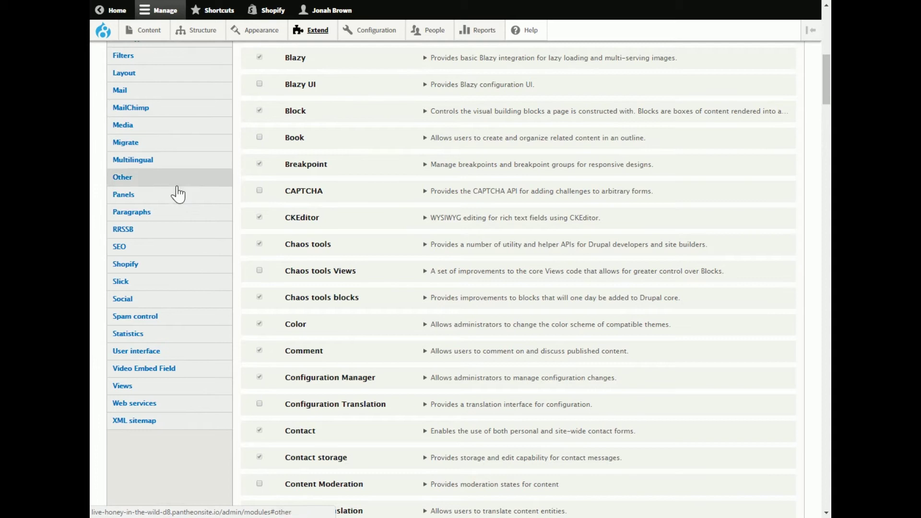
click(183, 199)
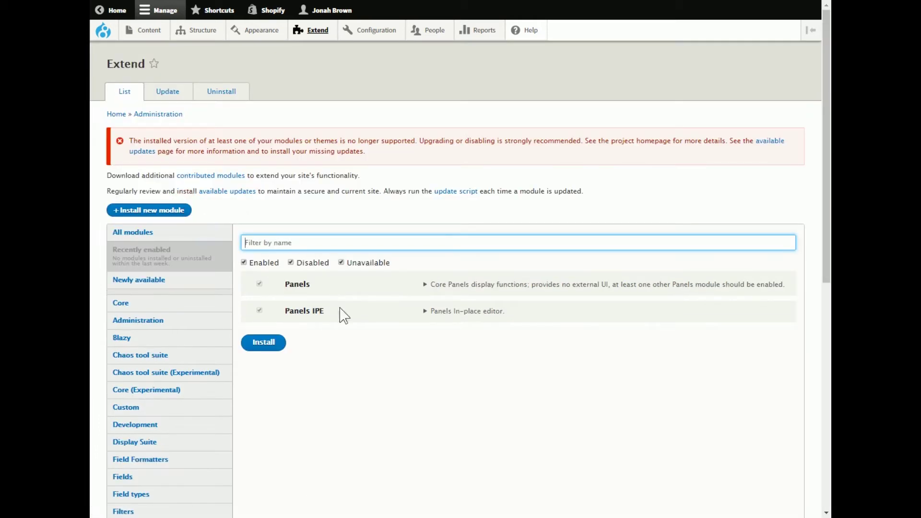
scroll(298, 388, down, 6)
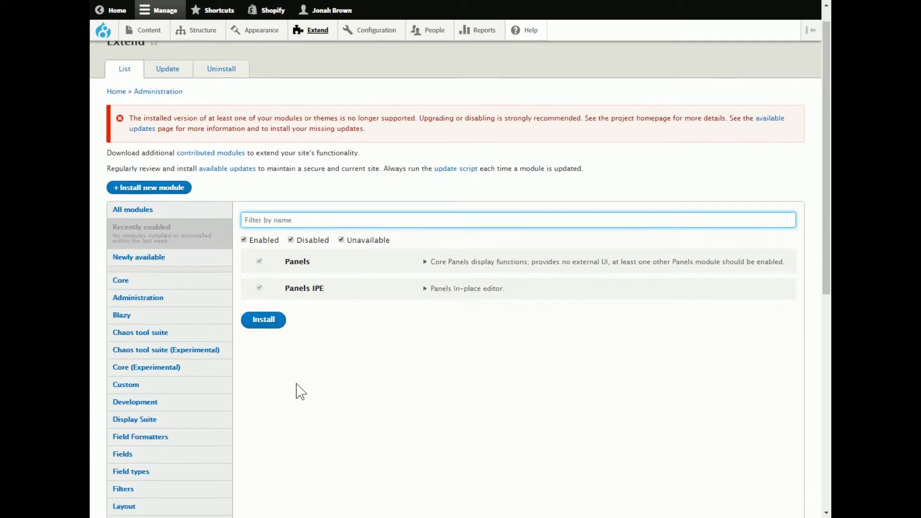
scroll(223, 388, down, 3)
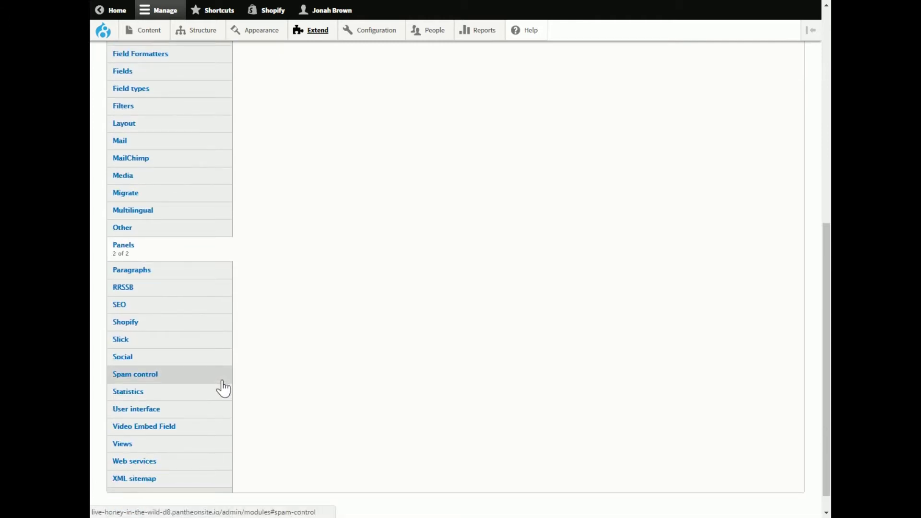
scroll(222, 386, up, 6)
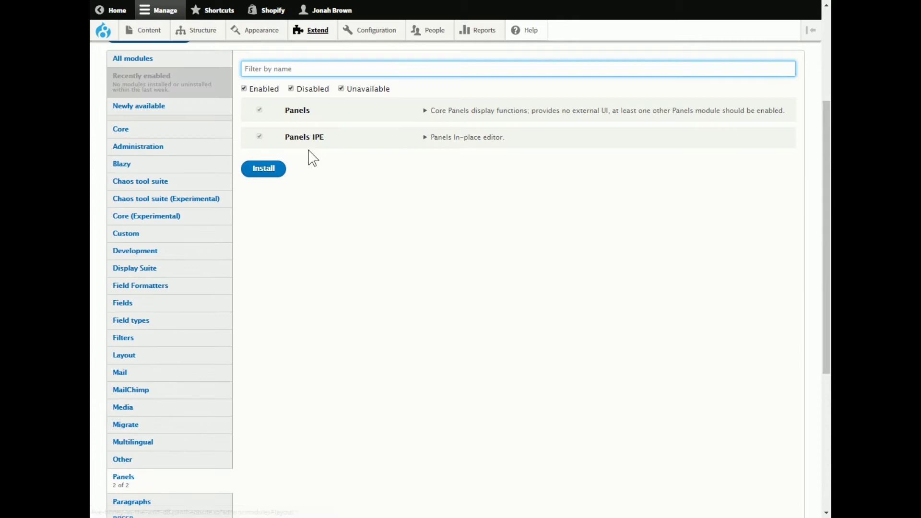
- Filter modules by 'paneli' across all categories, view the Layout category, then clear the filter
click(316, 67)
text(pan)
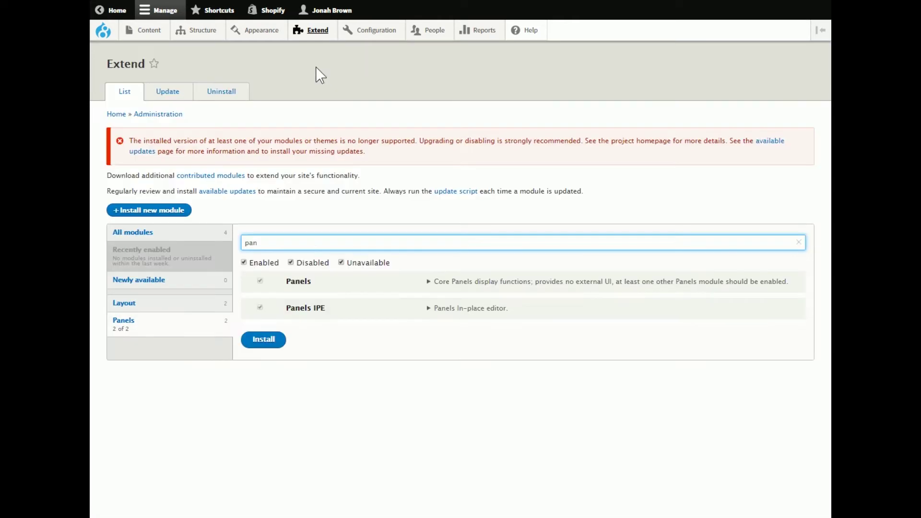
text(eli)
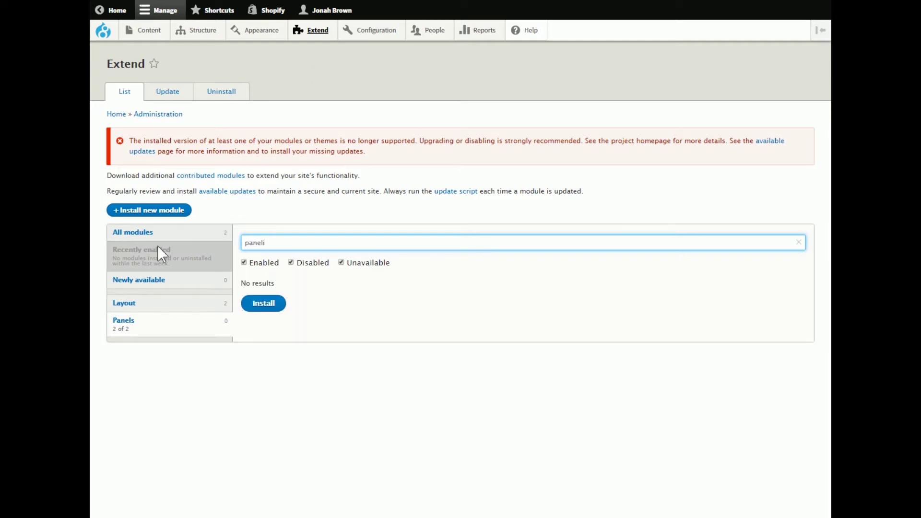
click(171, 234)
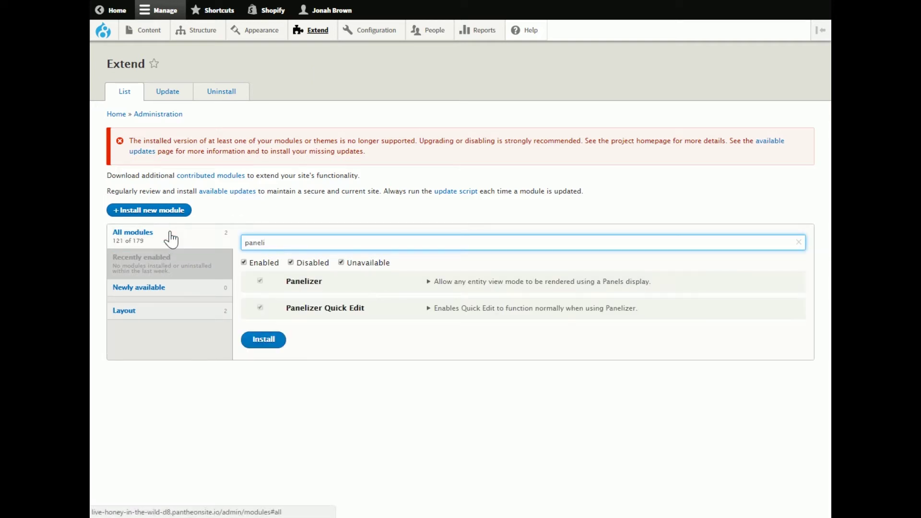
click(165, 319)
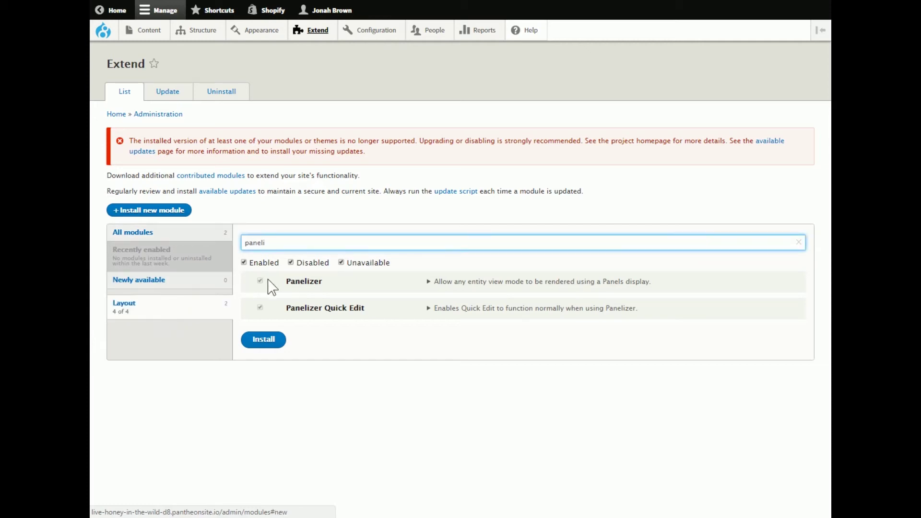
click(804, 248)
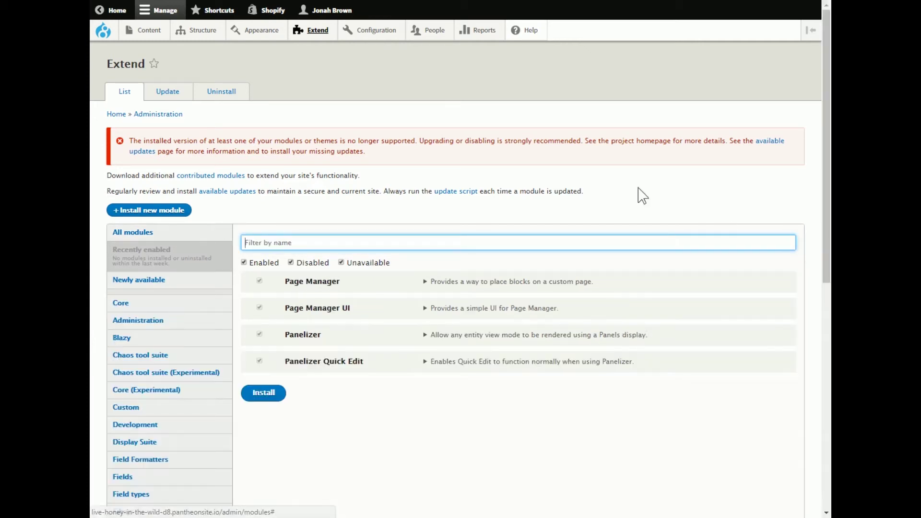
mouse_move(201, 48)
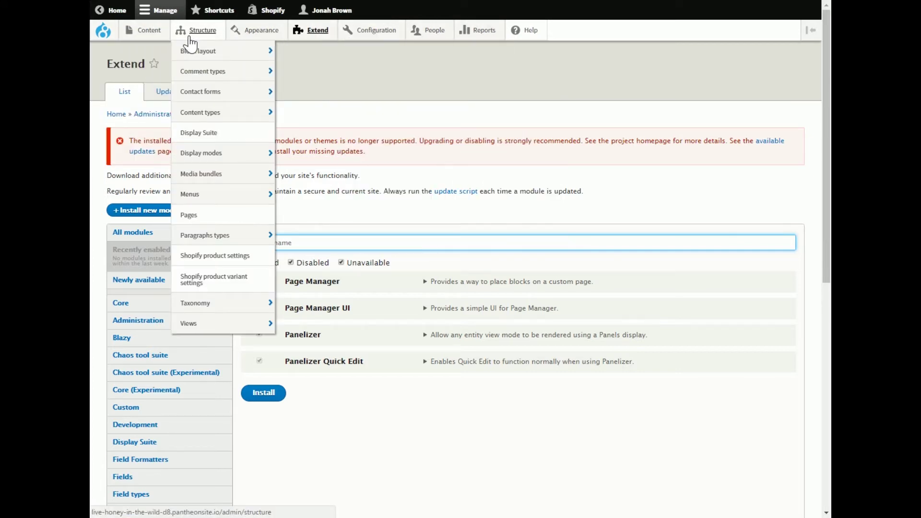
- On Structure > Pages, highlight the Node view label and /node/{node} path, then edit Node view
click(183, 211)
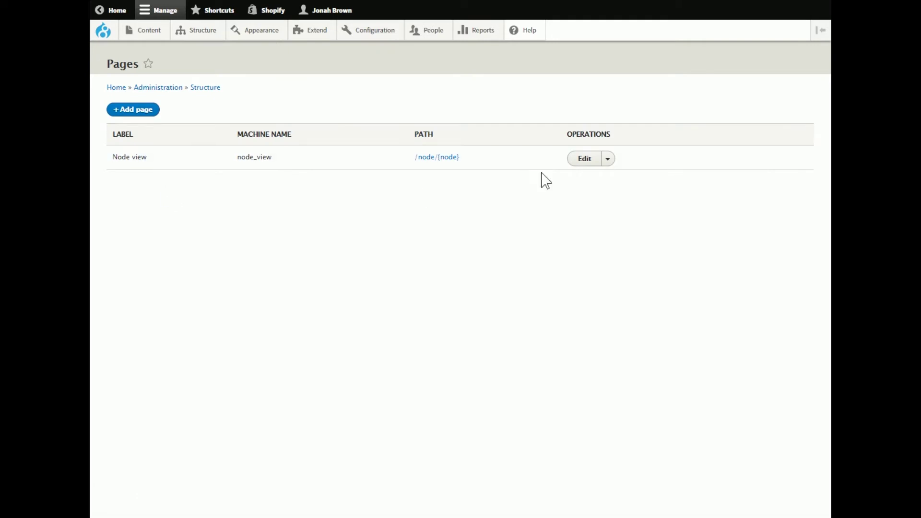
drag(110, 157, 165, 160)
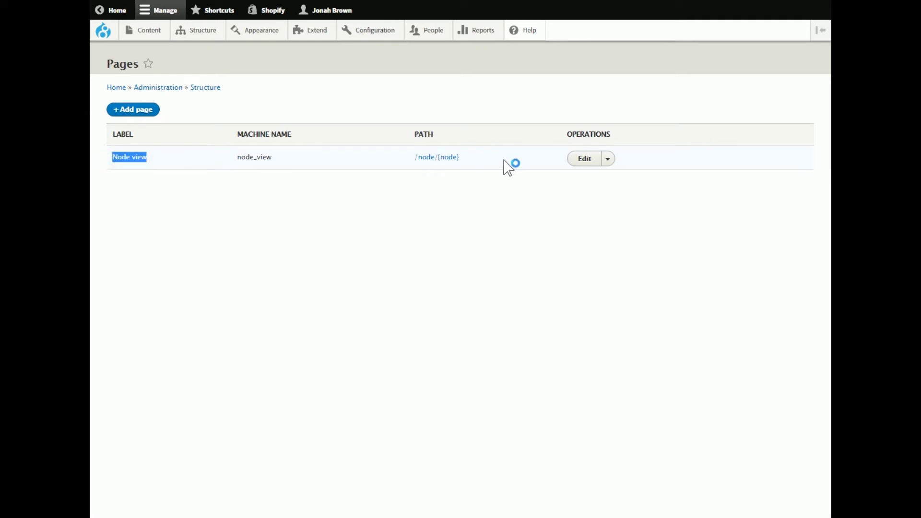
drag(484, 167, 407, 164)
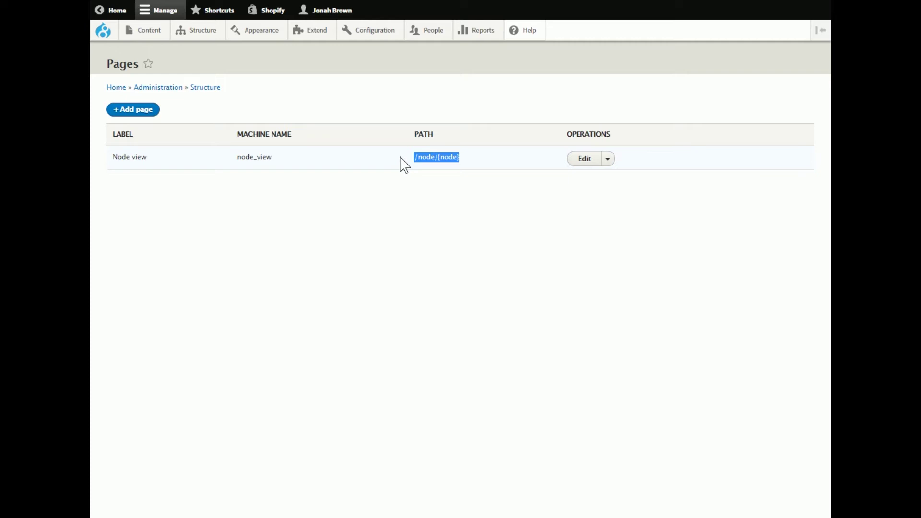
click(518, 155)
drag(482, 155, 441, 158)
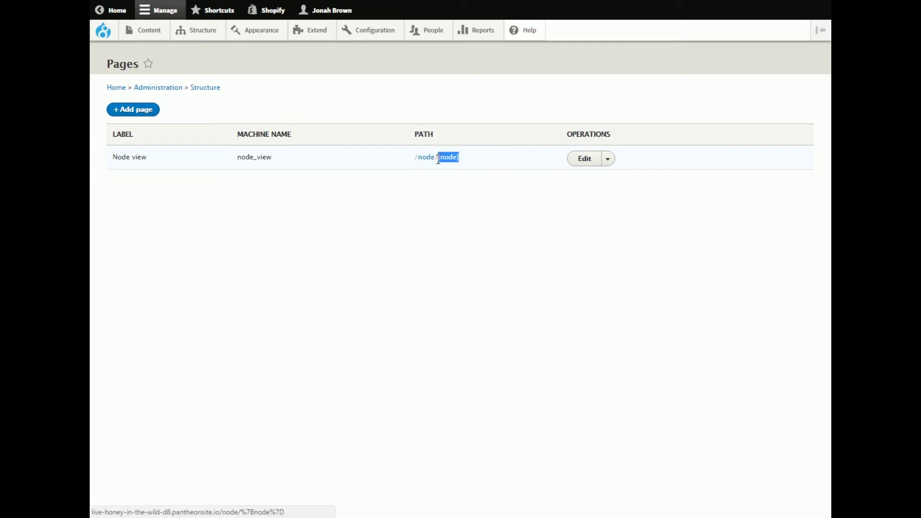
click(505, 175)
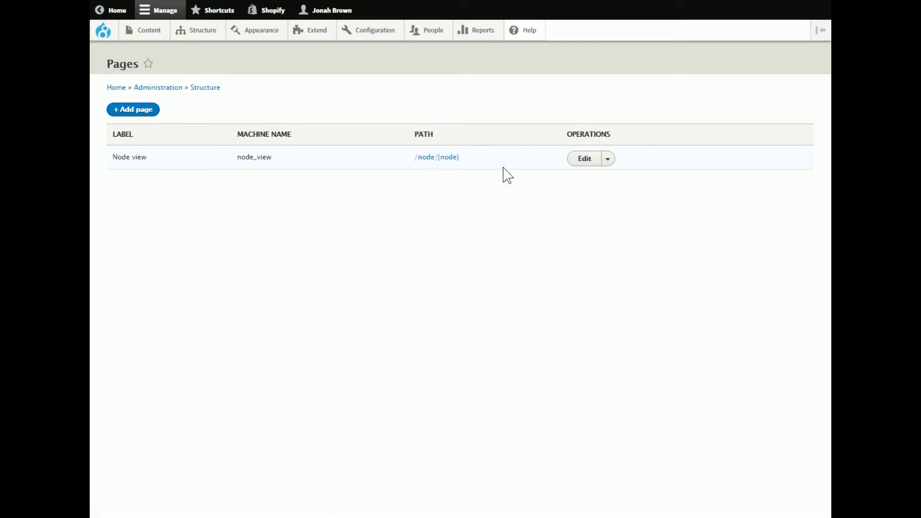
click(586, 162)
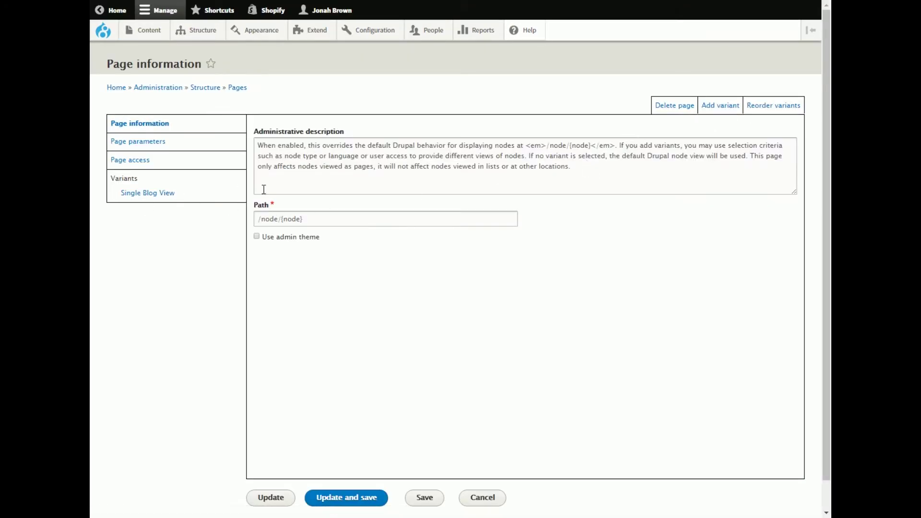
- Expand the Single Blog View variant and view its General settings
click(163, 196)
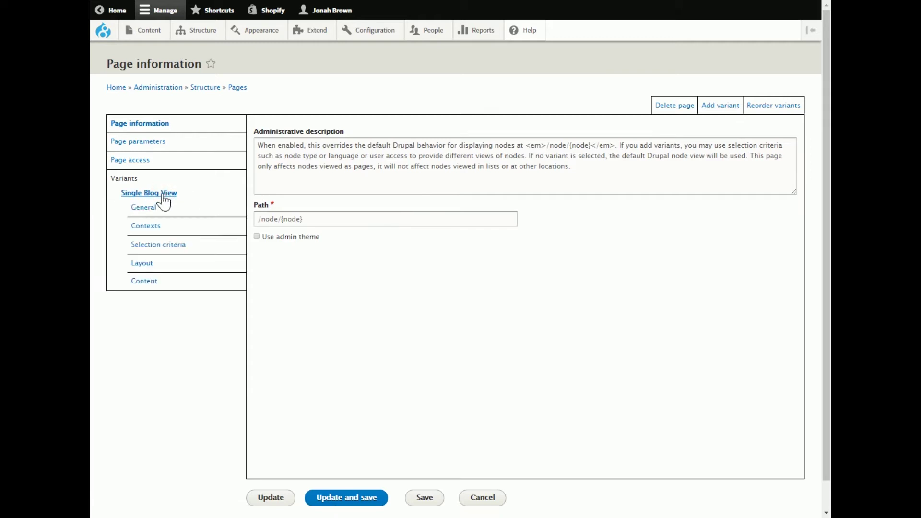
click(164, 197)
click(163, 196)
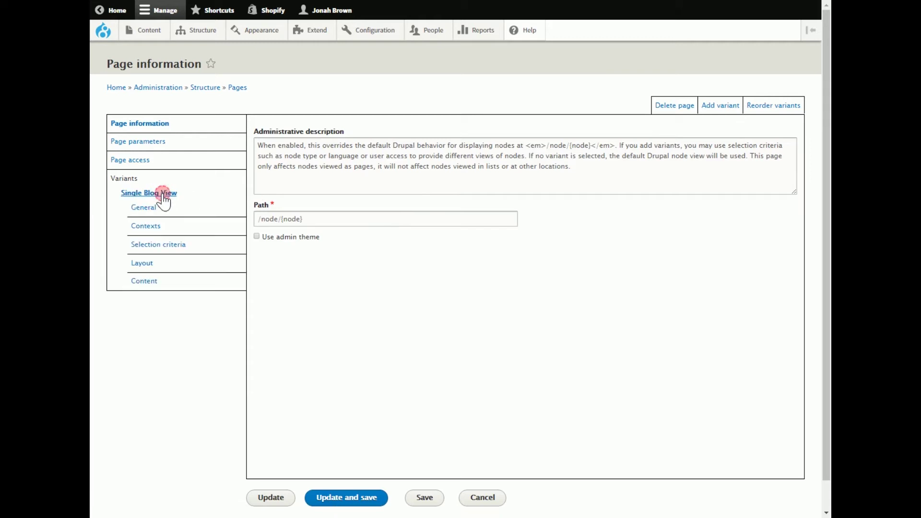
click(138, 208)
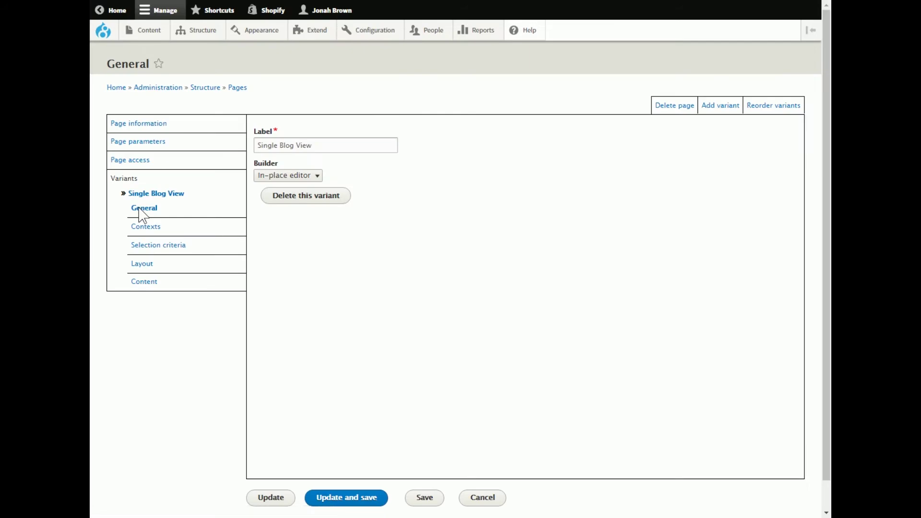
click(151, 197)
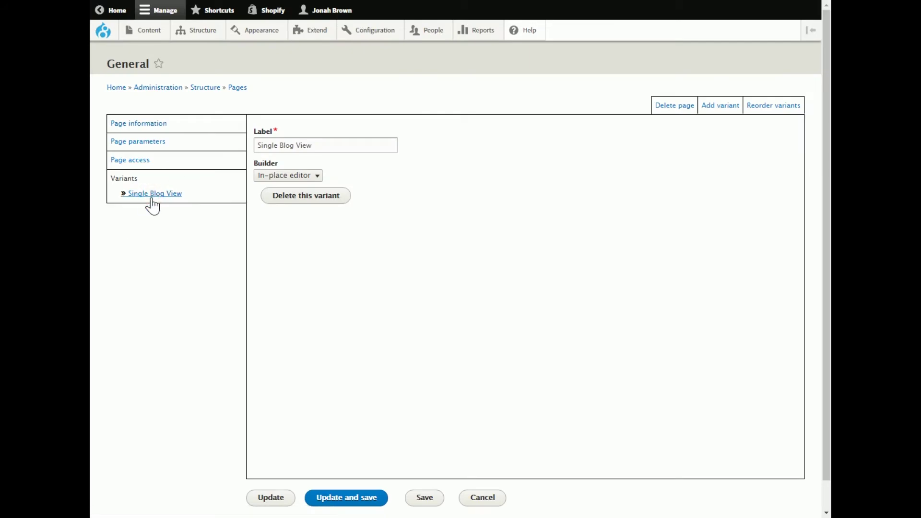
- Delete the Single Blog View variant and start a new page variant
click(160, 196)
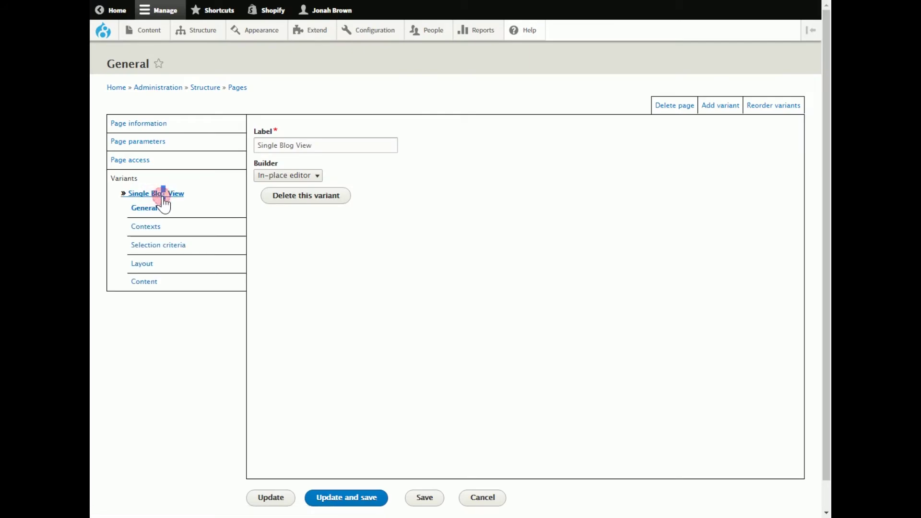
click(302, 199)
click(408, 290)
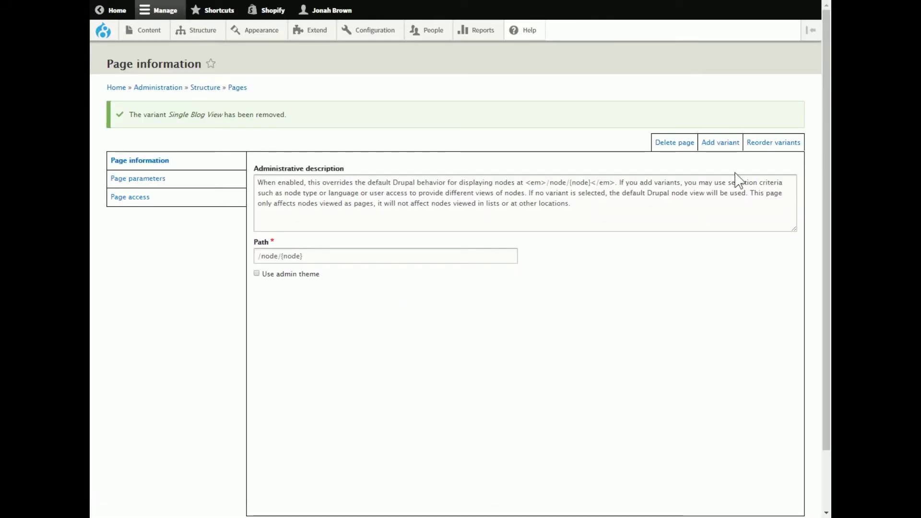
click(721, 142)
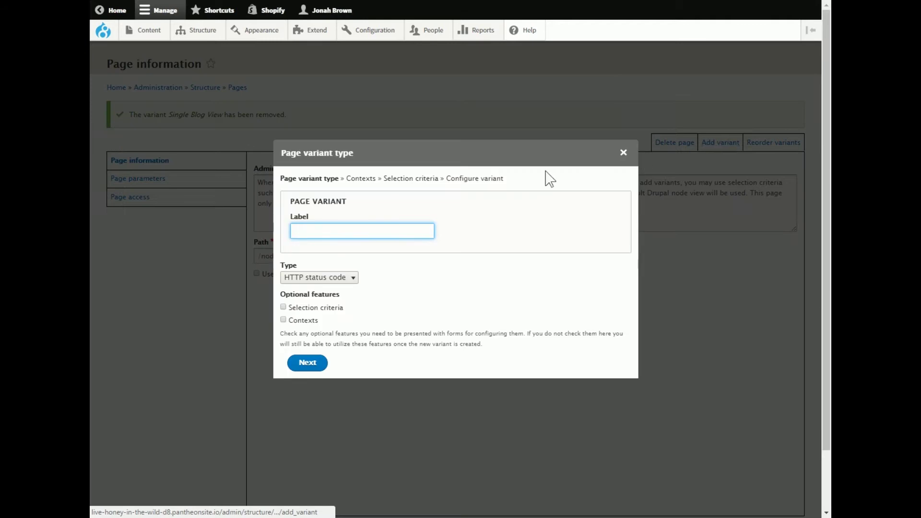
- Label the variant Single Blog View, type Panels, with selection criteria and contexts enabled
text(sin)
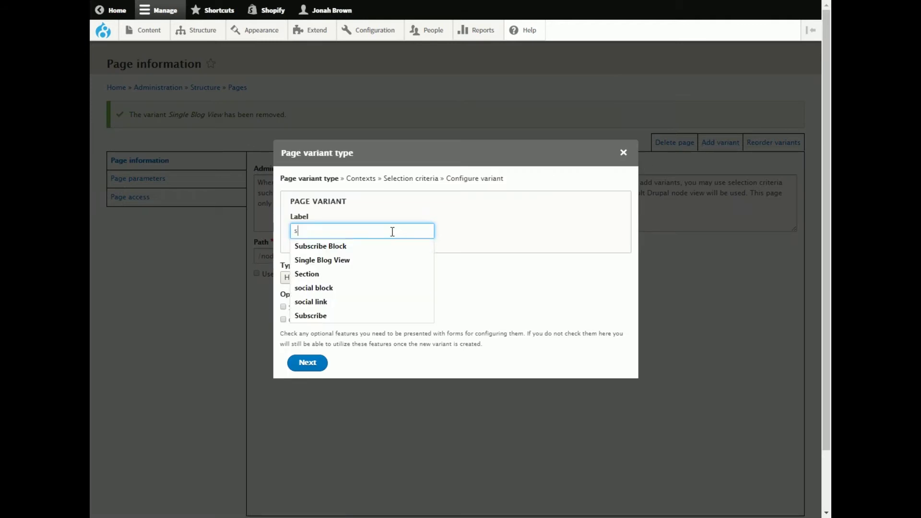
click(356, 247)
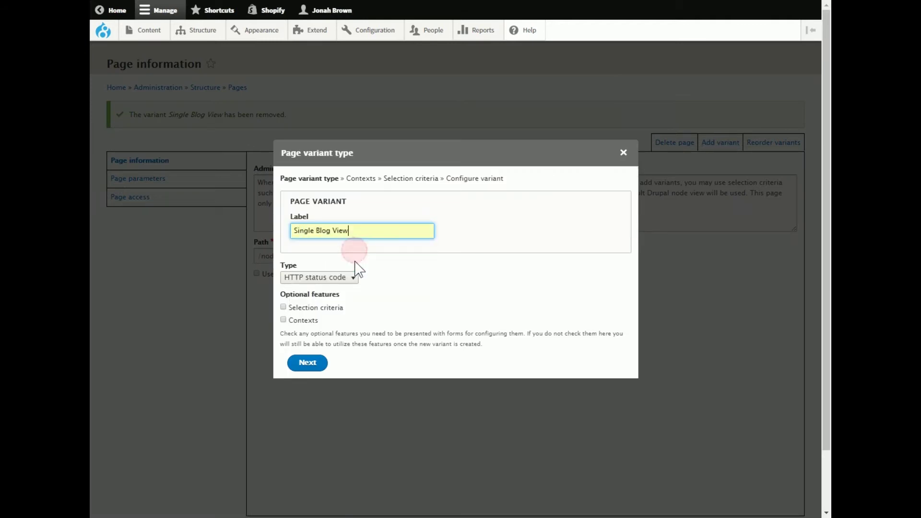
click(351, 277)
click(316, 314)
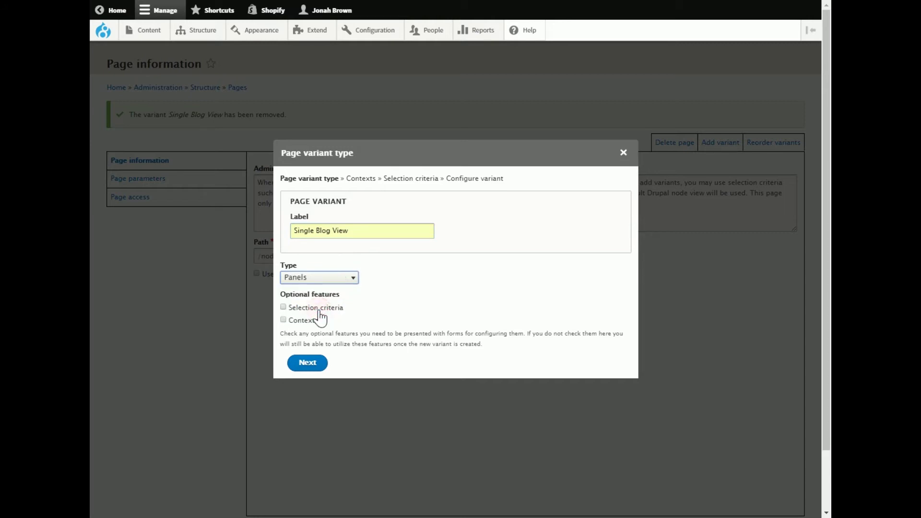
click(316, 309)
click(308, 321)
click(314, 362)
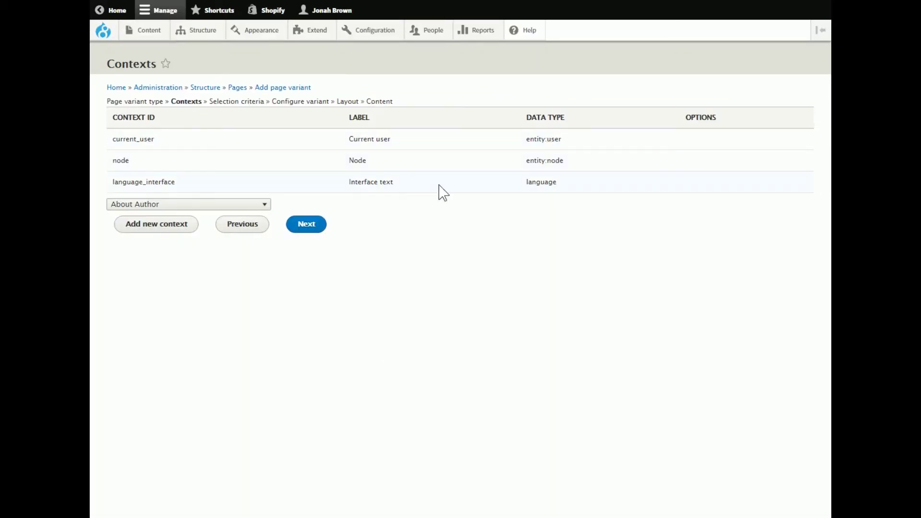
- Add a Content type condition restricting the variant to Article, discarding a Node Bundle condition
click(313, 231)
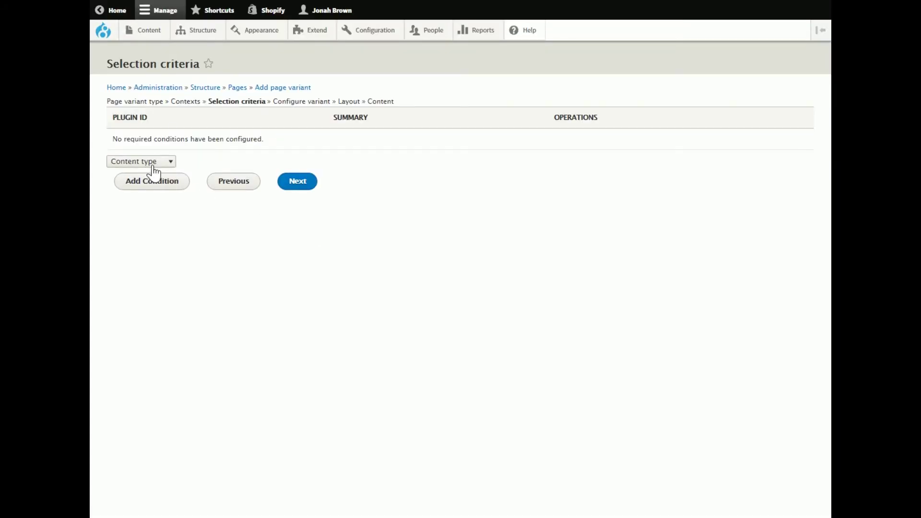
click(155, 183)
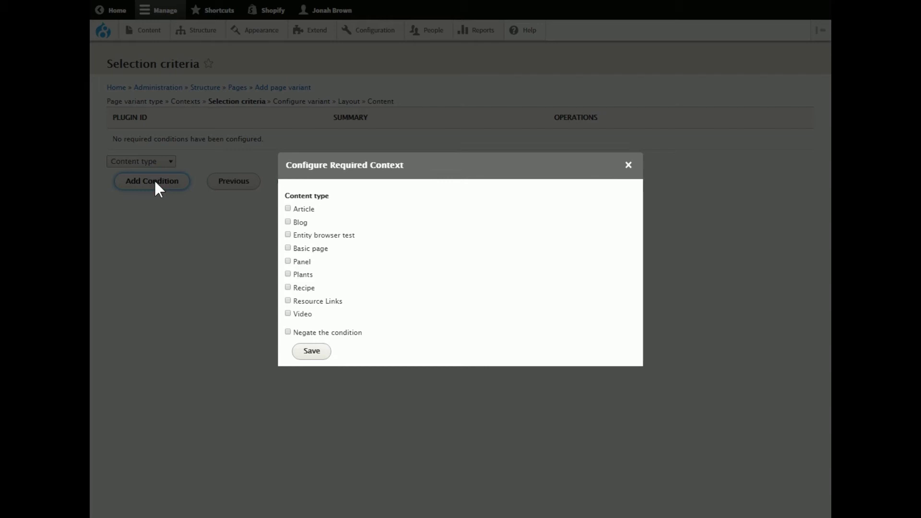
click(311, 210)
click(312, 351)
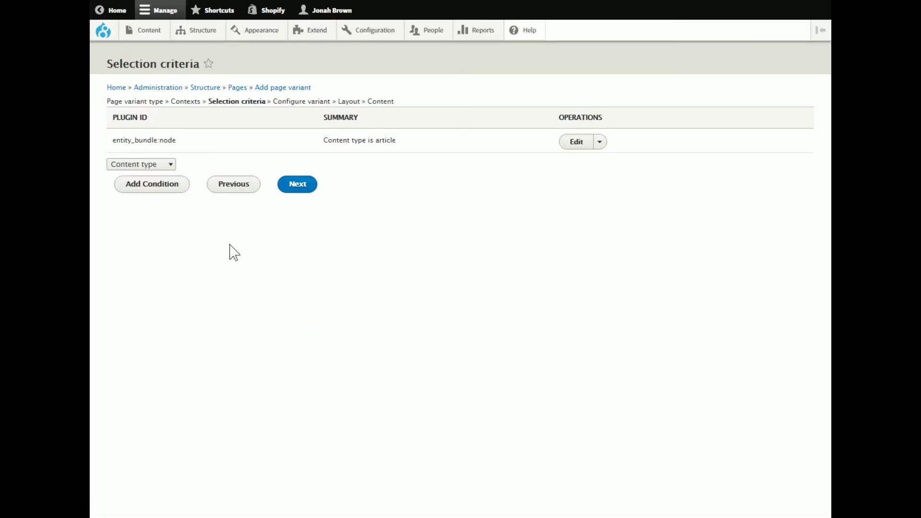
click(158, 165)
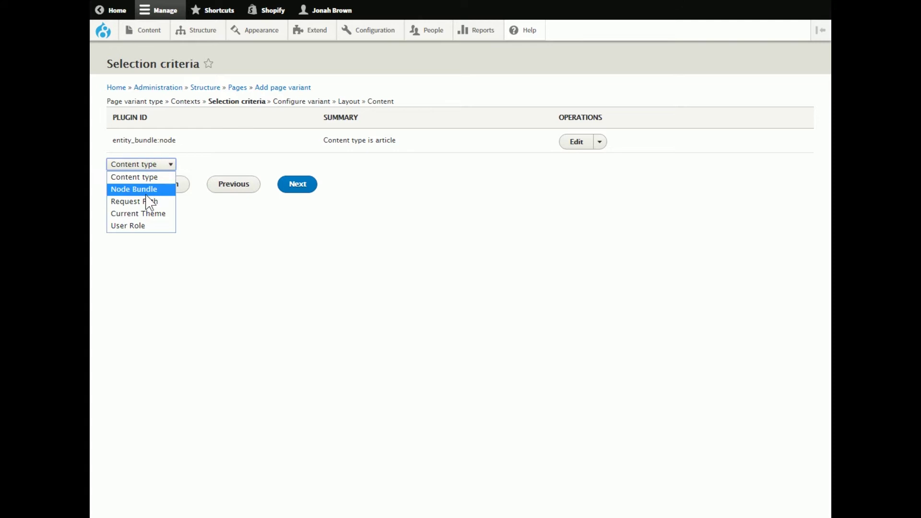
click(146, 195)
click(152, 187)
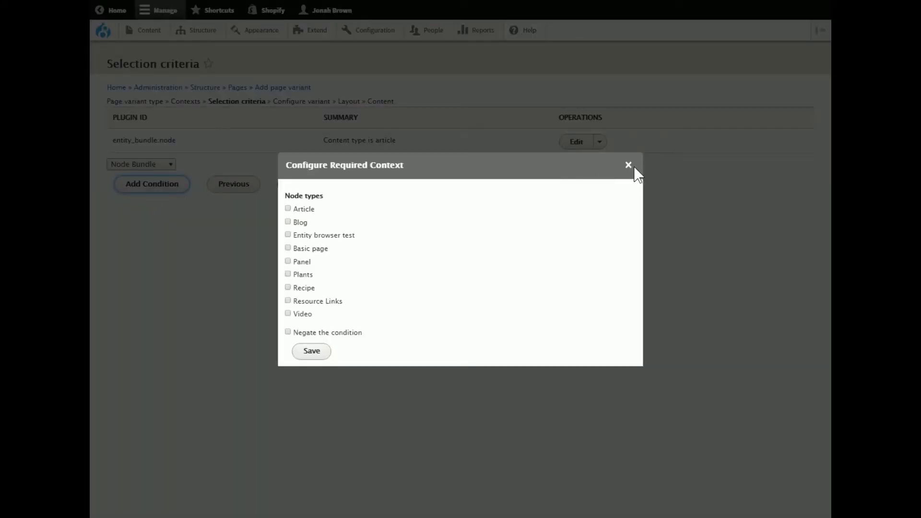
click(628, 165)
click(155, 164)
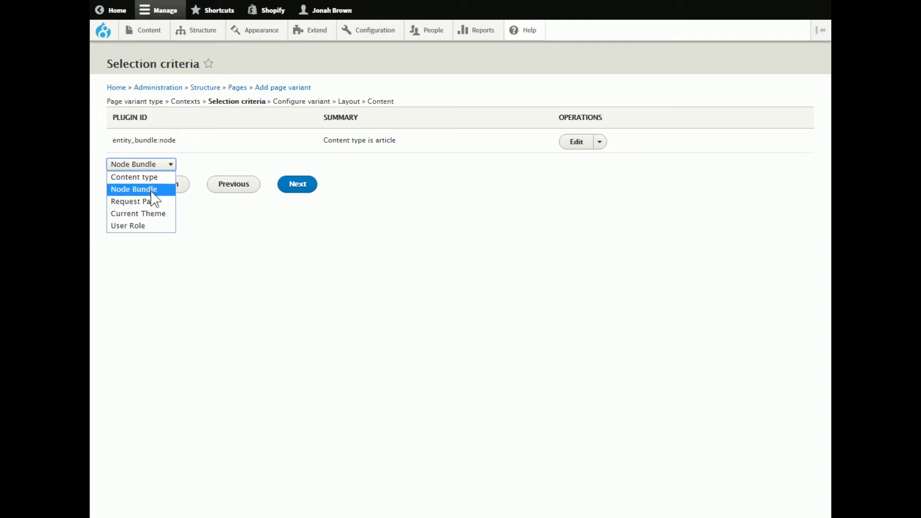
click(245, 248)
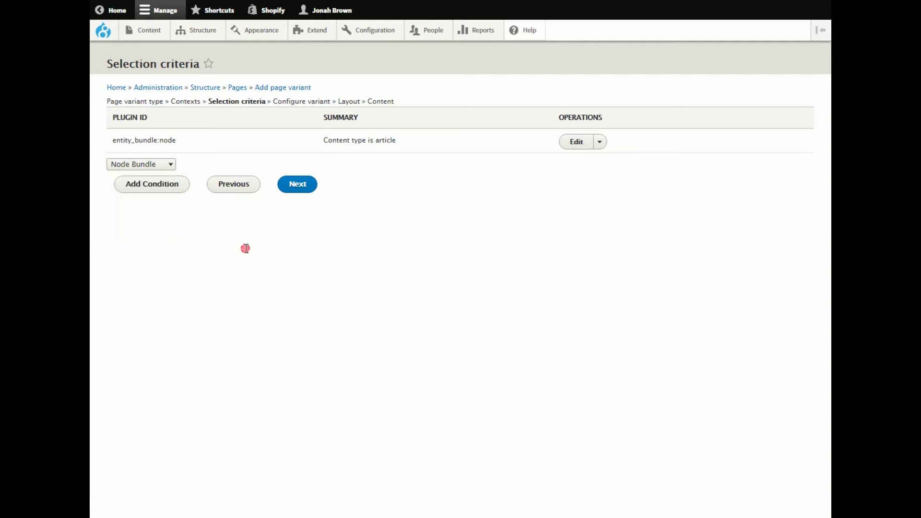
- Choose the In-place editor builder and the One column layout
click(297, 190)
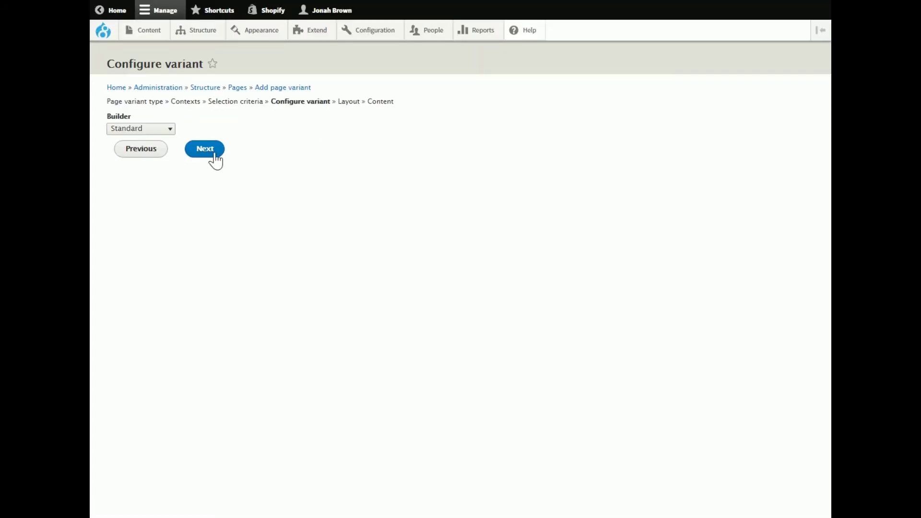
click(163, 130)
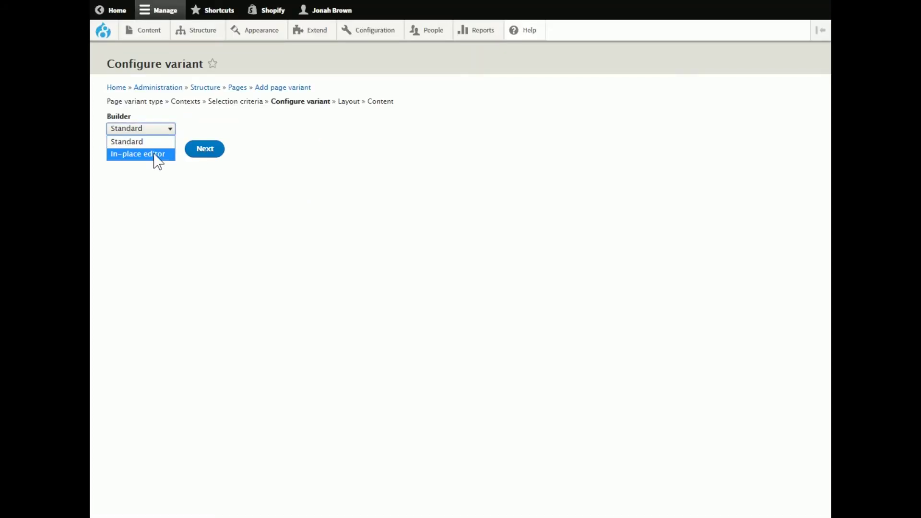
click(154, 154)
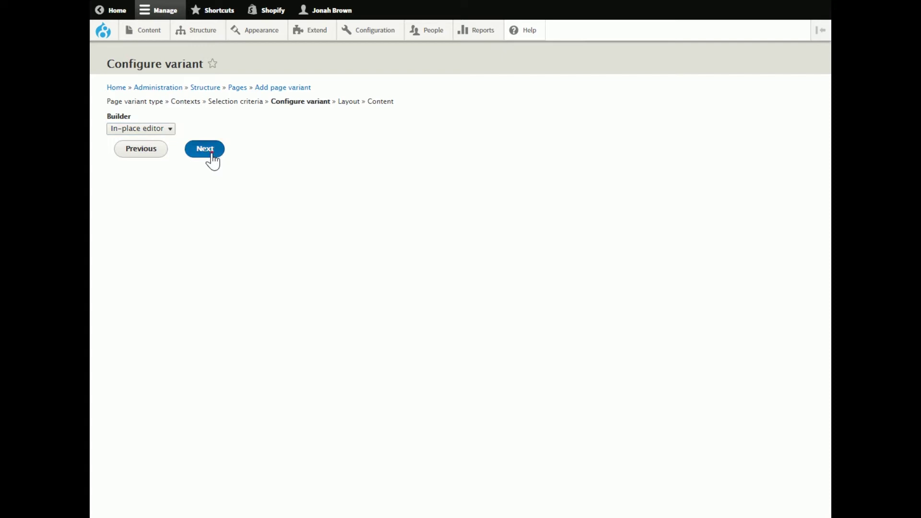
click(214, 160)
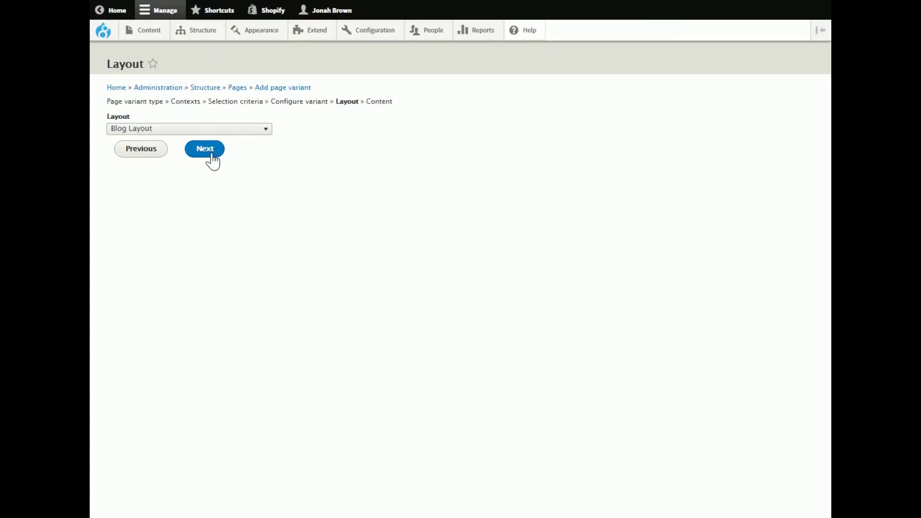
click(254, 129)
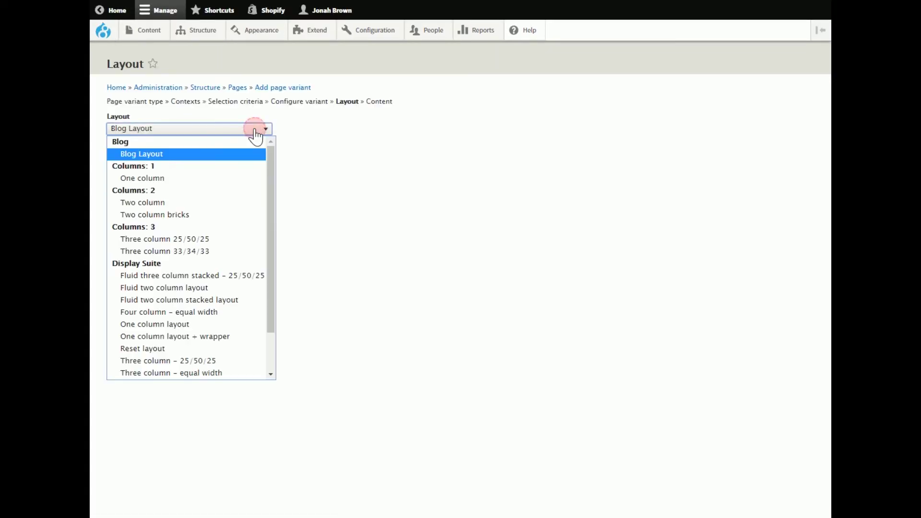
click(185, 178)
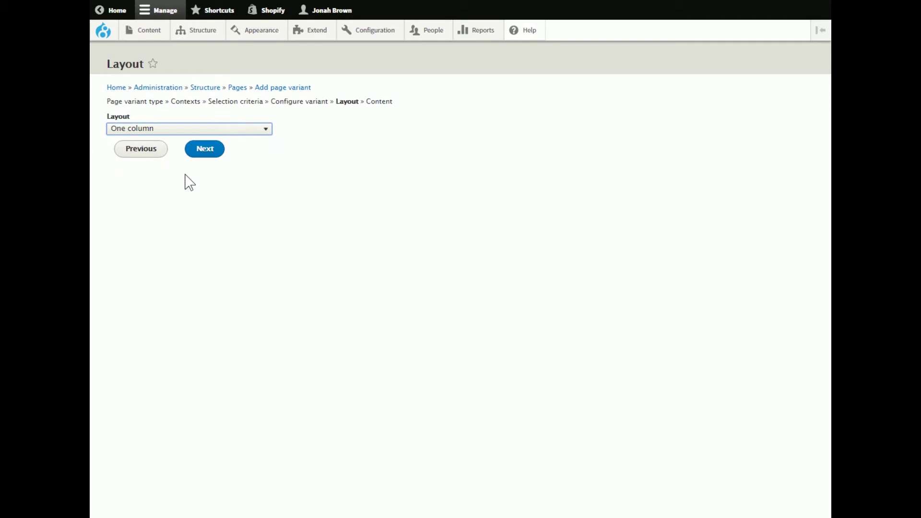
click(196, 152)
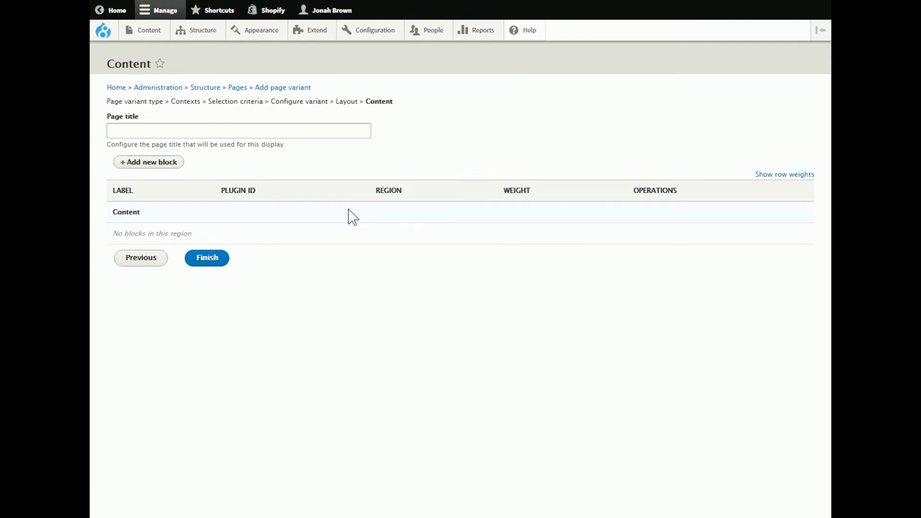
- Set the page title to [node:title] and finish the Single Blog View variant
click(254, 127)
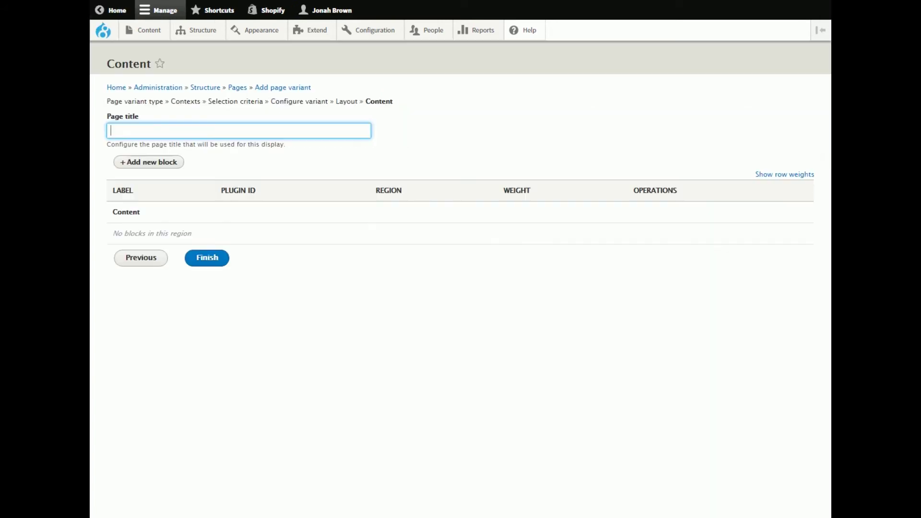
click(126, 129)
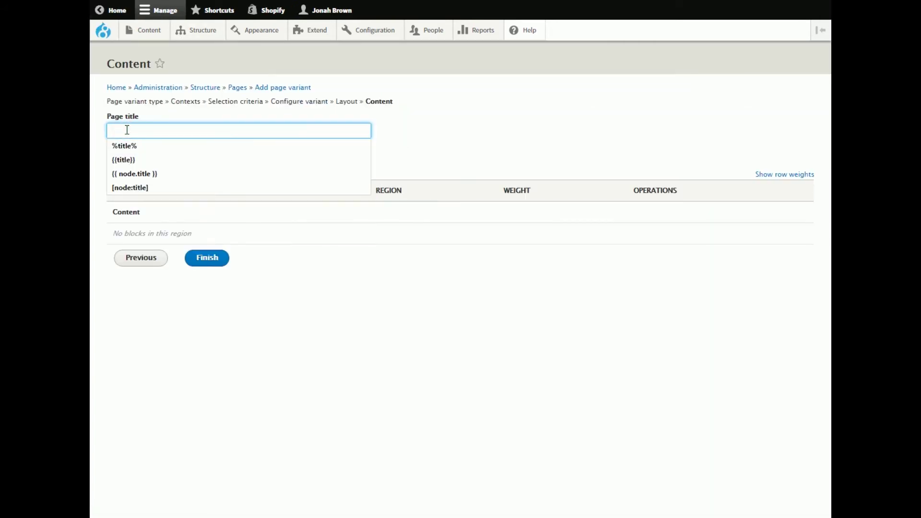
text([node:title)
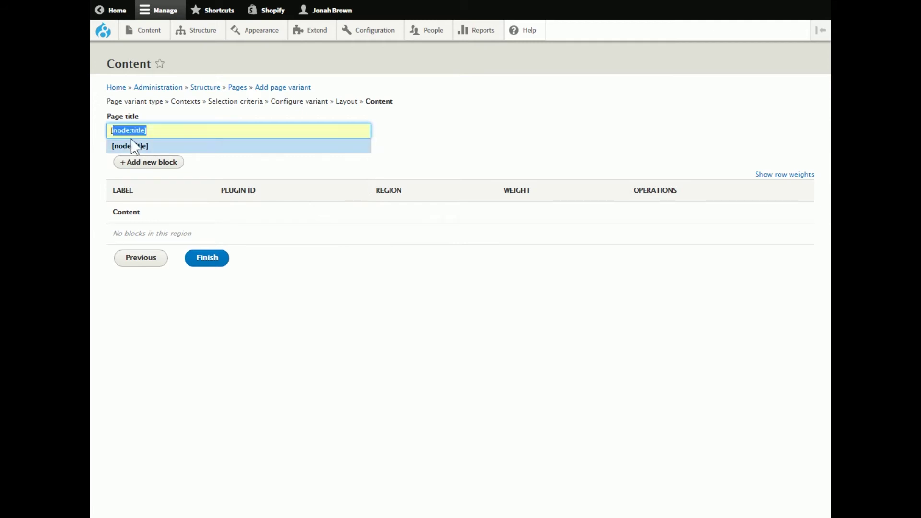
click(136, 147)
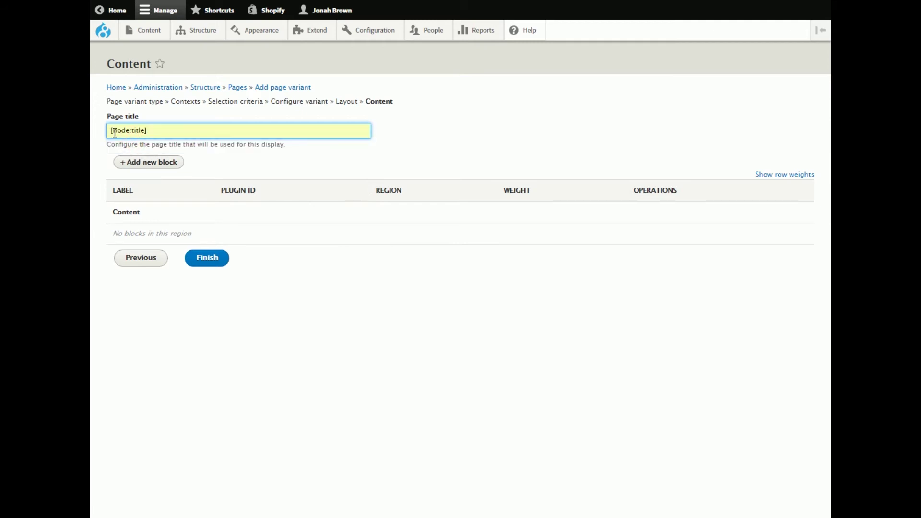
click(115, 130)
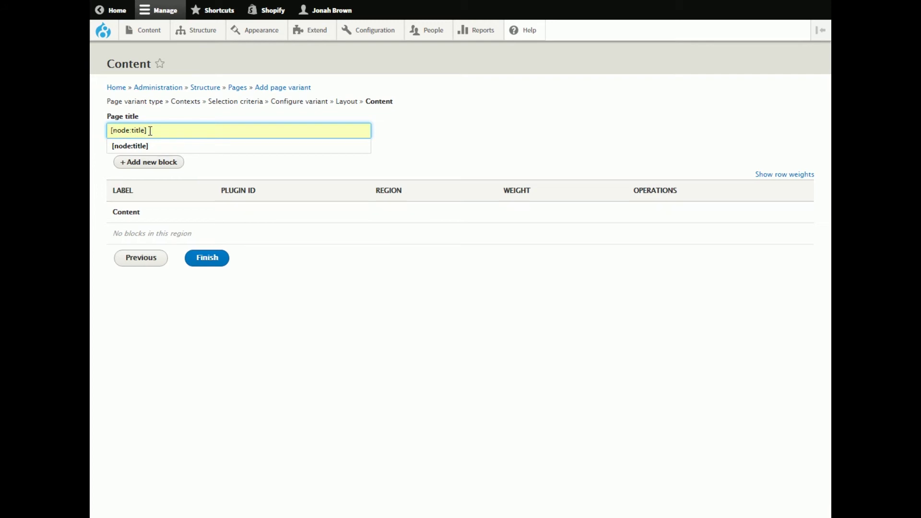
click(302, 254)
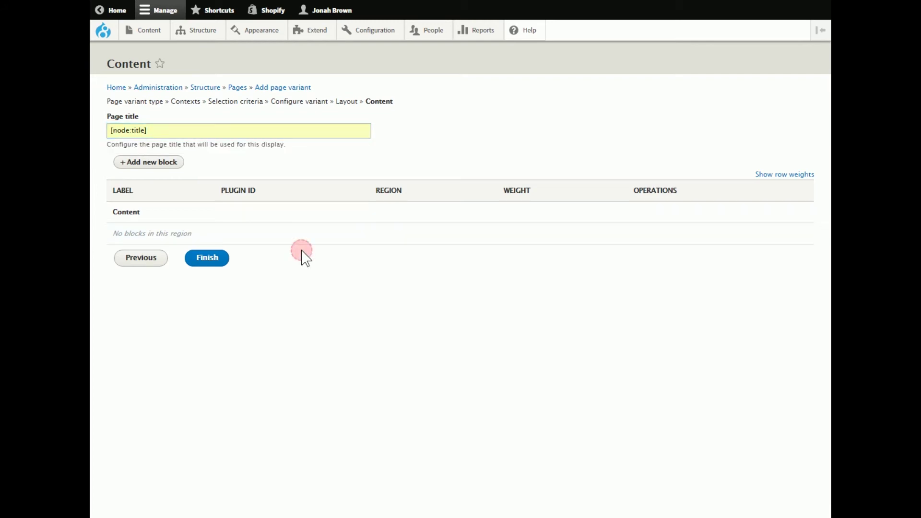
click(217, 258)
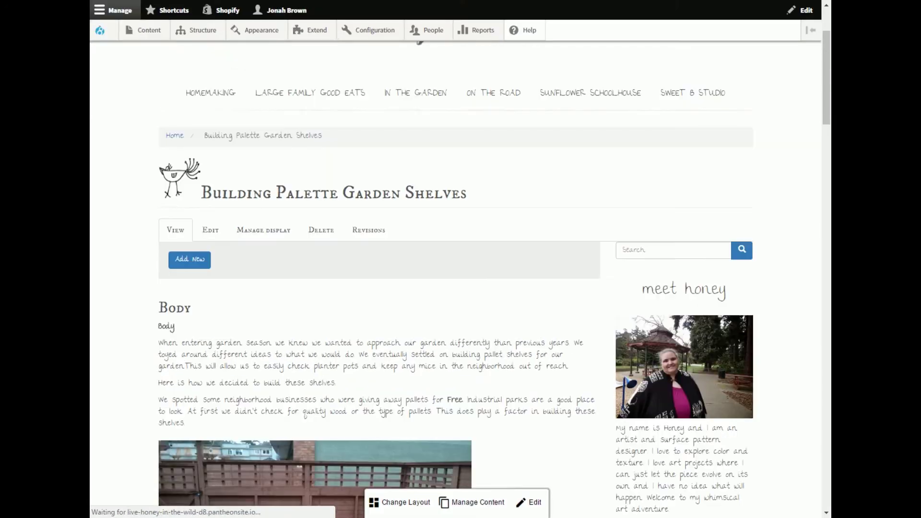
- Clear all of the site's caches from the admin menu
mouse_move(100, 29)
mouse_move(108, 72)
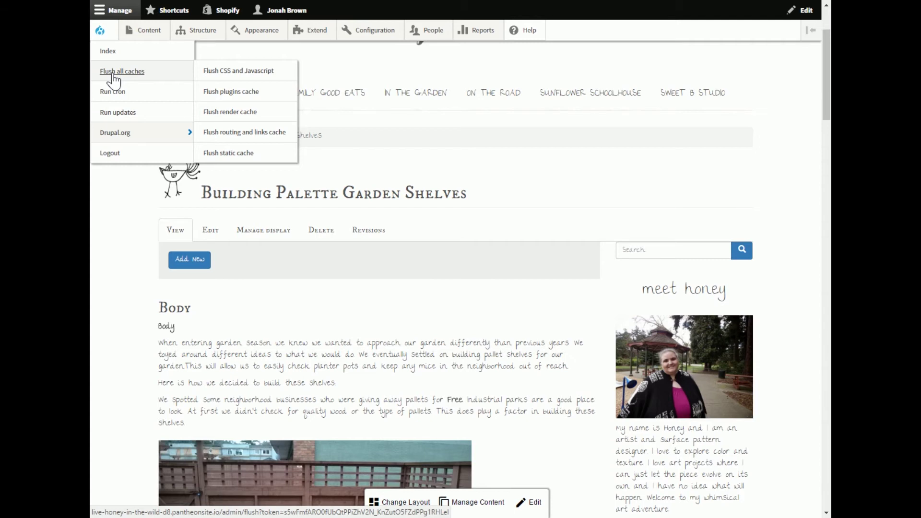
click(114, 81)
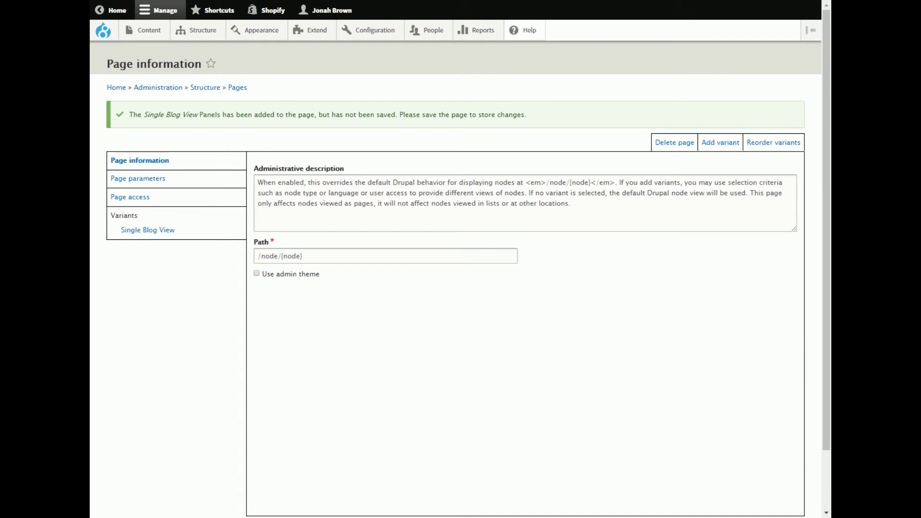
- Open the Single Blog View variant's General settings and highlight the Building Palette Garden Shelves title
click(151, 232)
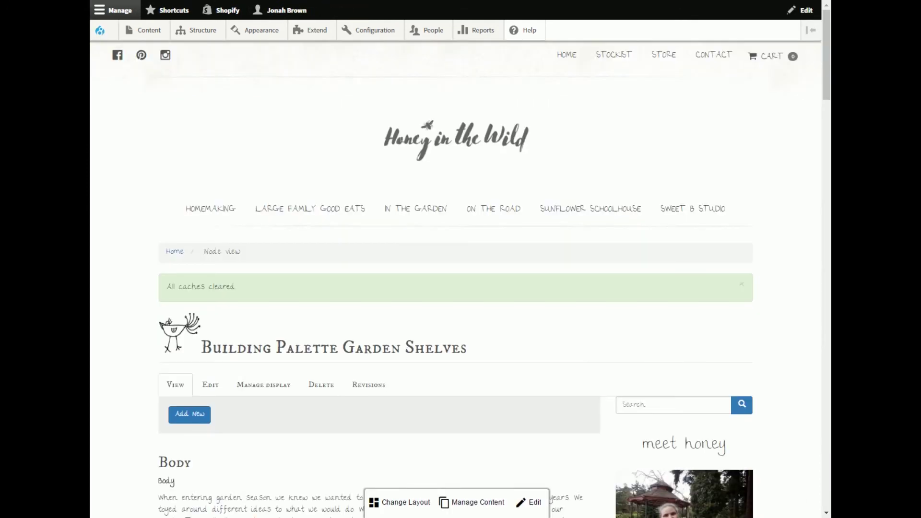
mouse_move(375, 30)
scroll(343, 252, down, 2)
scroll(345, 255, up, 4)
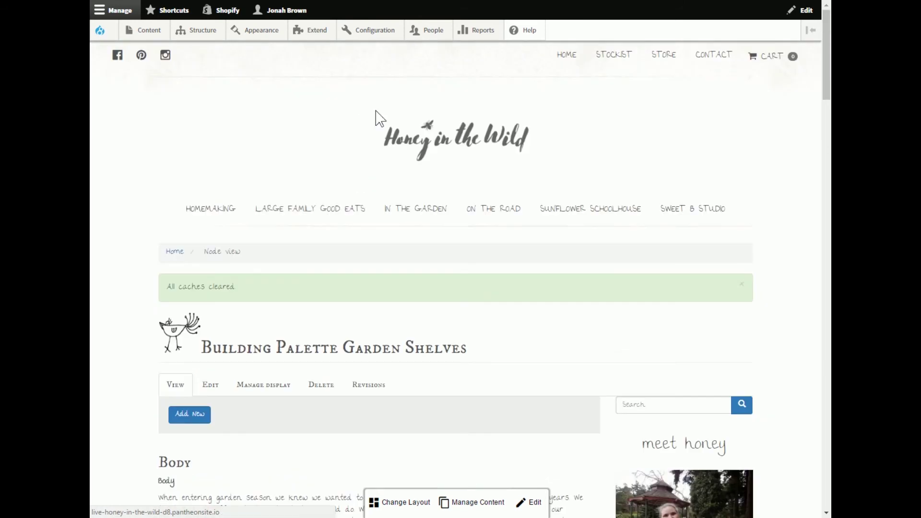
mouse_move(116, 41)
mouse_move(117, 67)
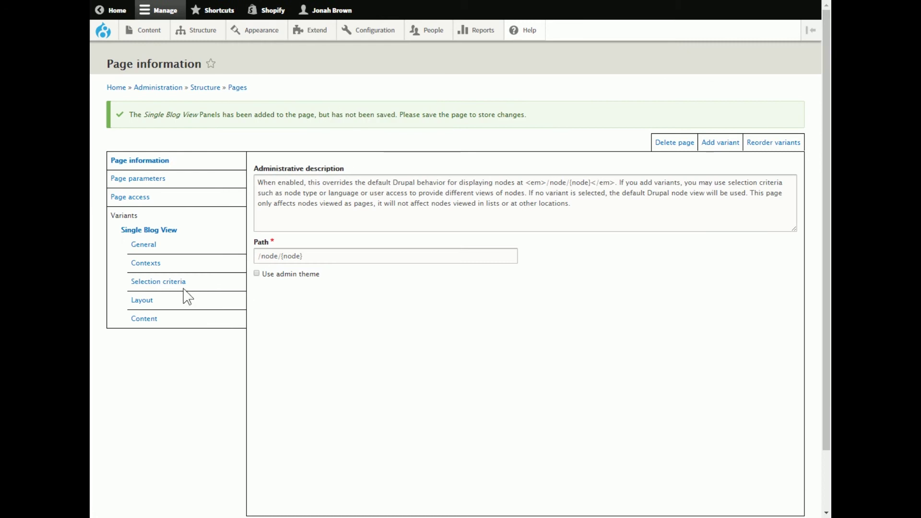
click(149, 245)
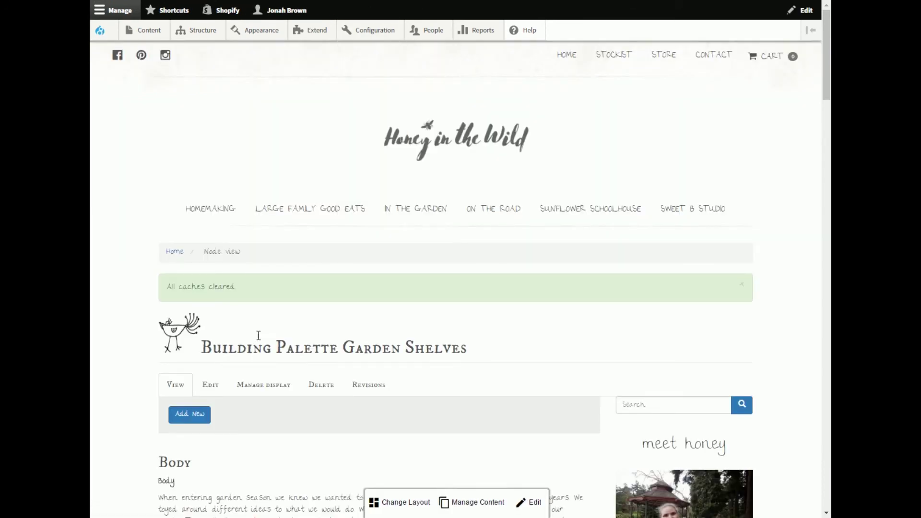
scroll(259, 335, down, 2)
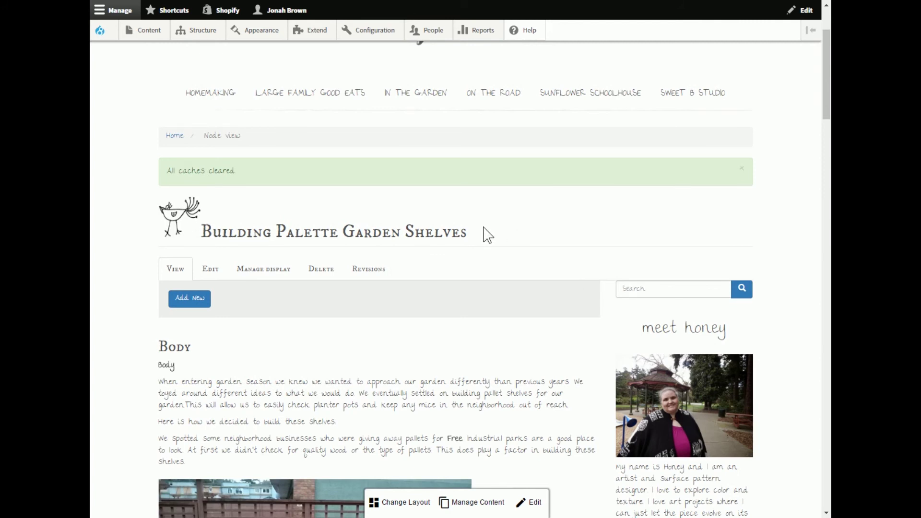
drag(479, 232, 201, 245)
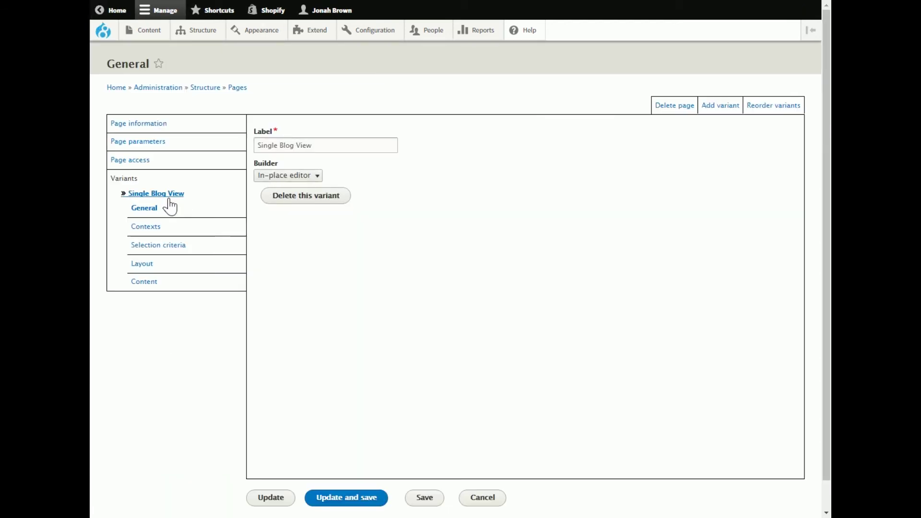
- Switch from General to the variant's Content settings showing the [node:title] page title
click(154, 212)
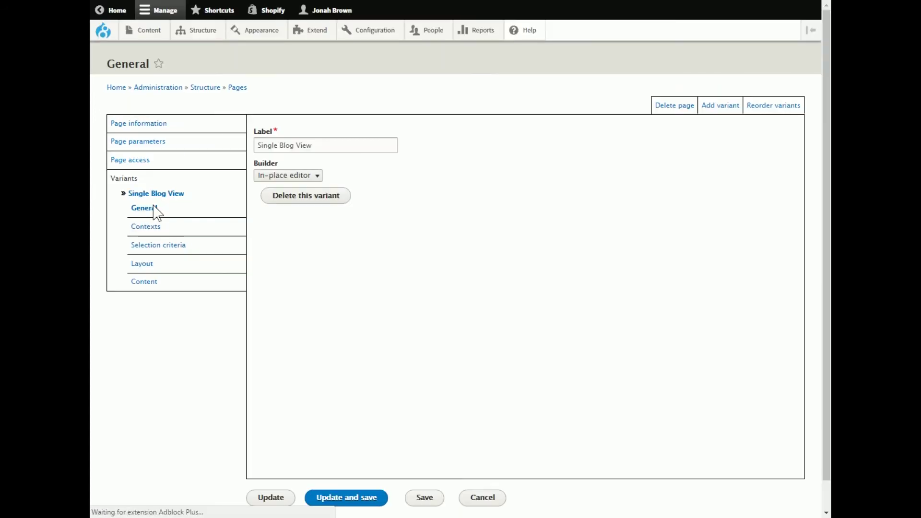
click(147, 283)
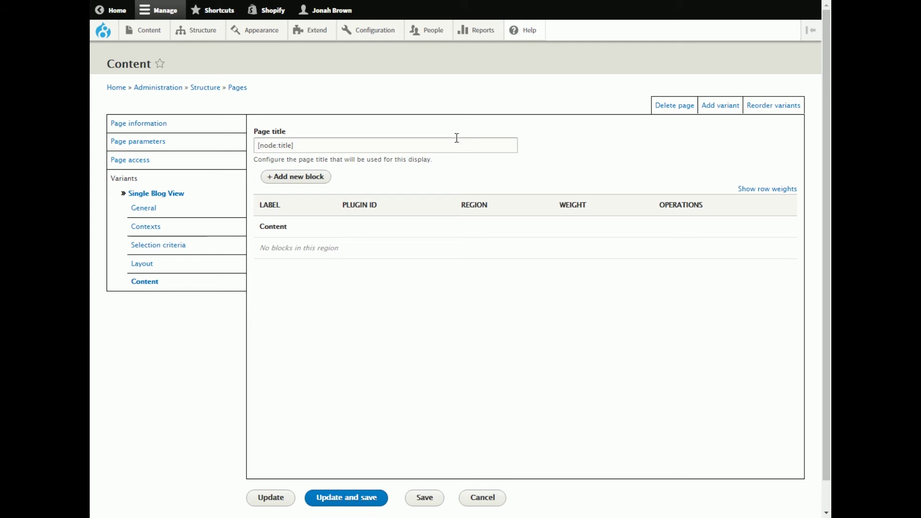
- Check the URL alias Patterns and browse the Blog Category pattern's available tokens
mouse_move(356, 41)
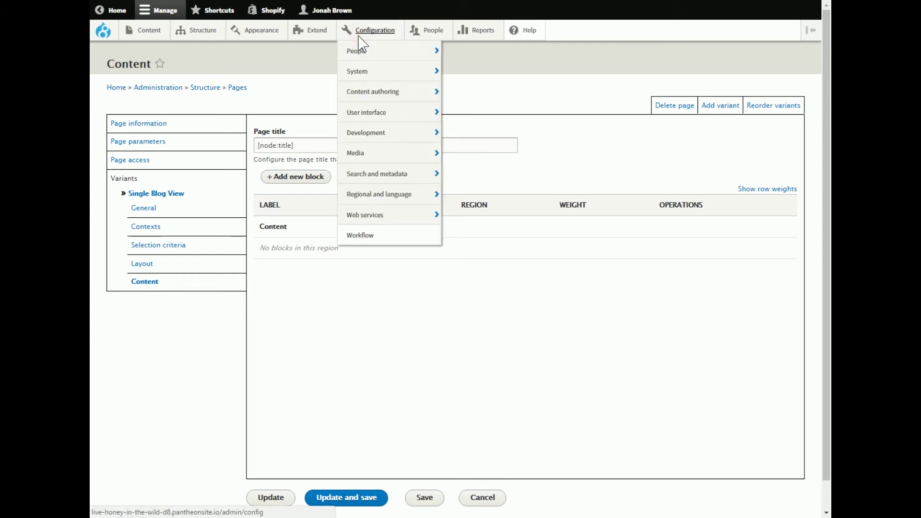
click(359, 30)
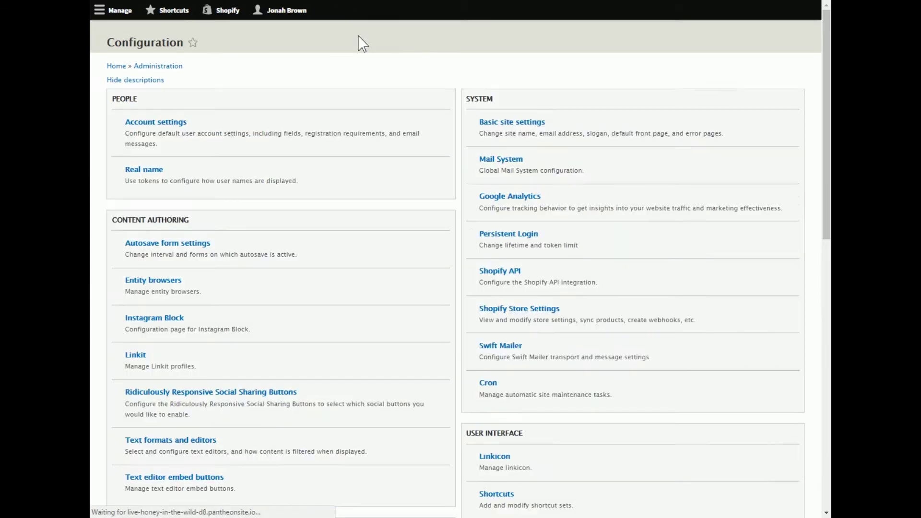
scroll(287, 331, down, 4)
scroll(287, 335, down, 6)
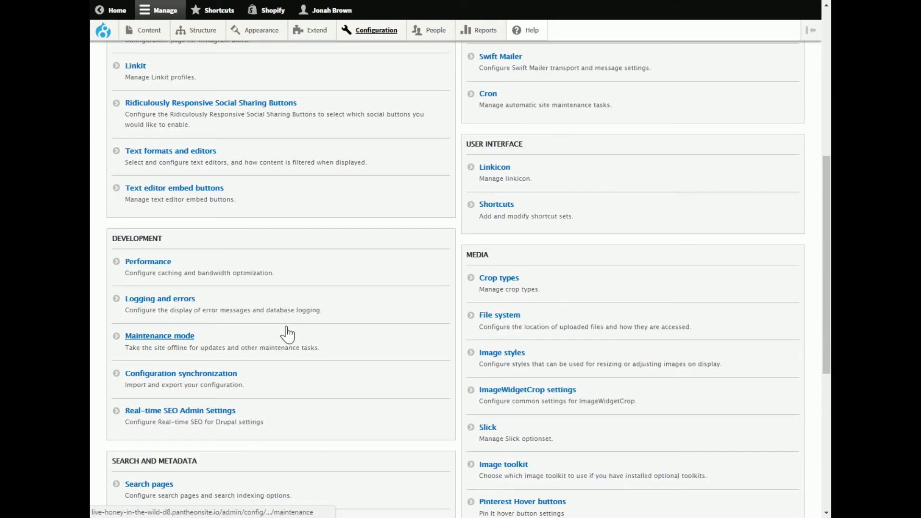
scroll(168, 343, down, 1)
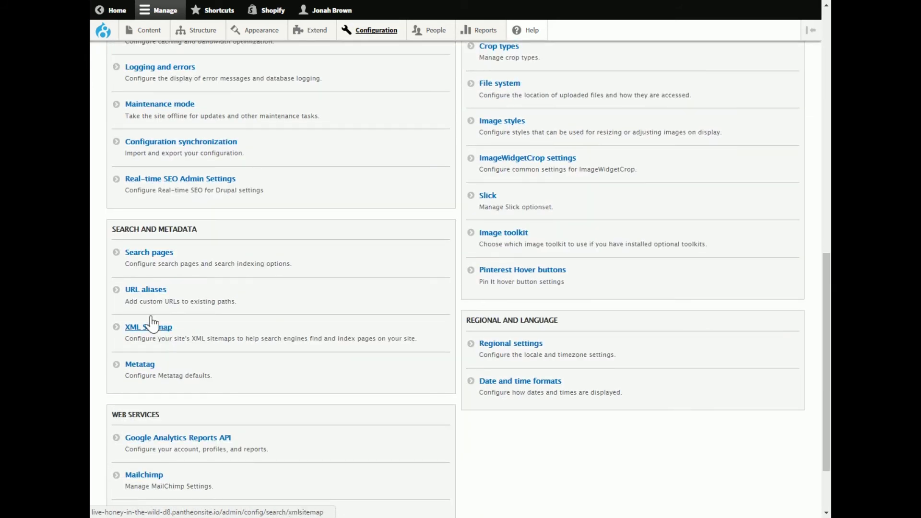
click(146, 291)
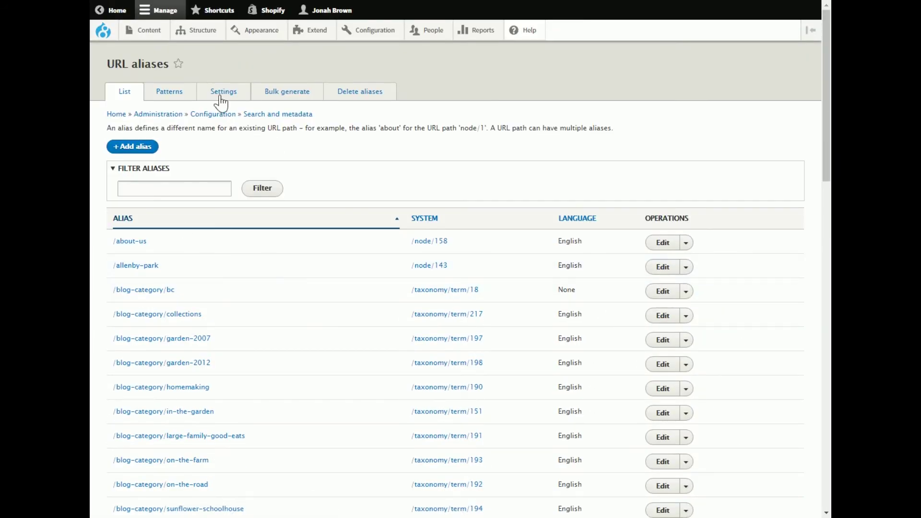
click(176, 96)
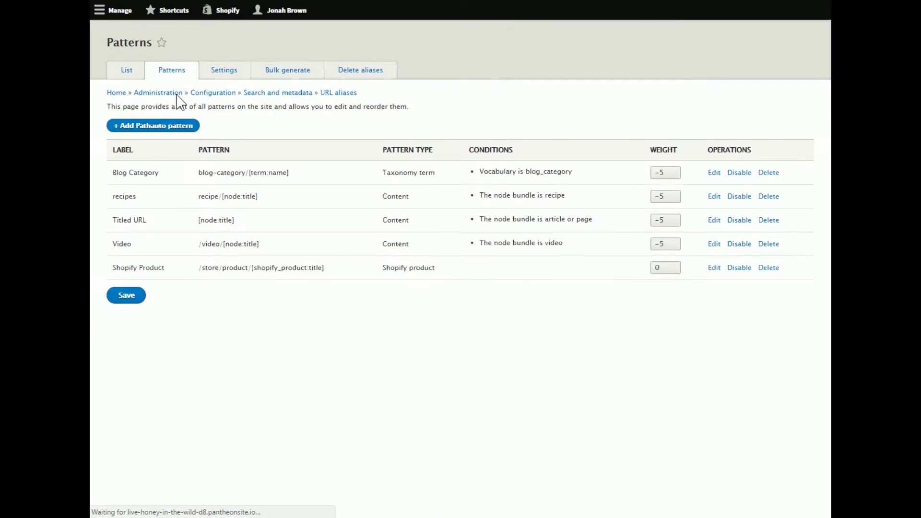
click(706, 208)
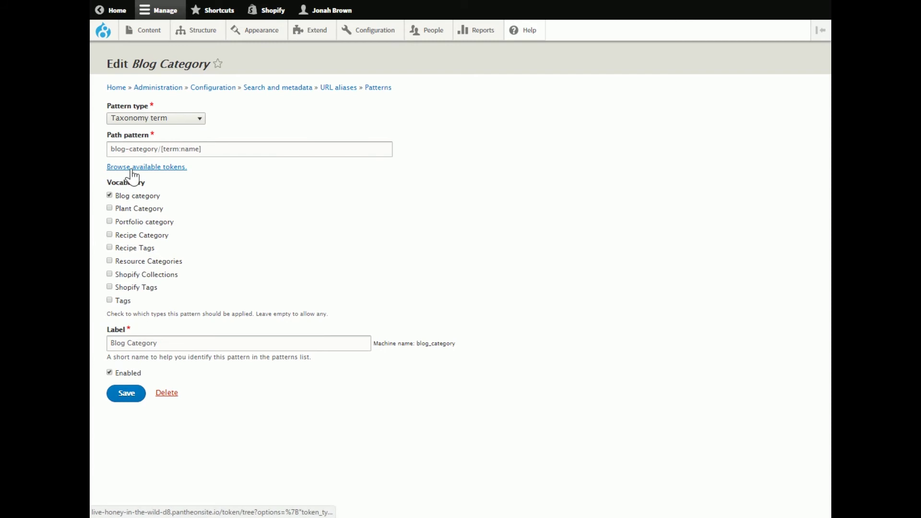
click(184, 176)
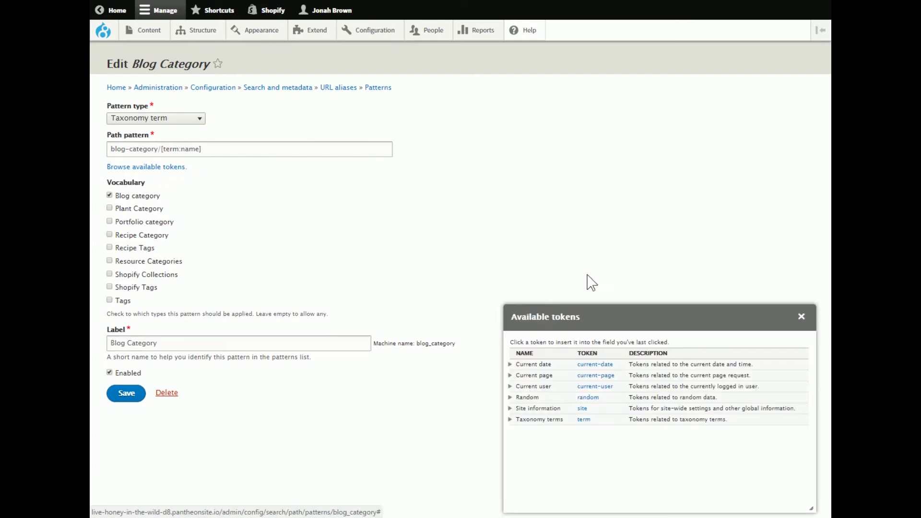
click(800, 324)
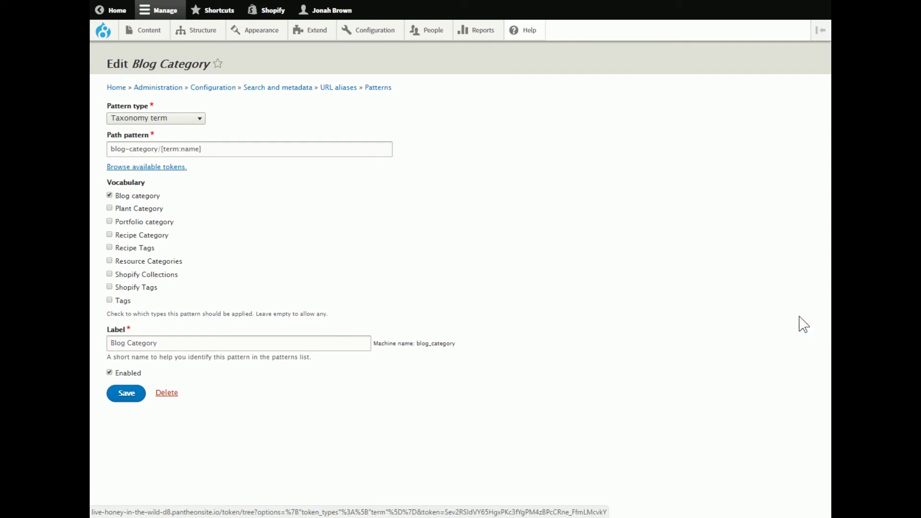
- Return to Structure > Pages and edit the Node view page
mouse_move(180, 31)
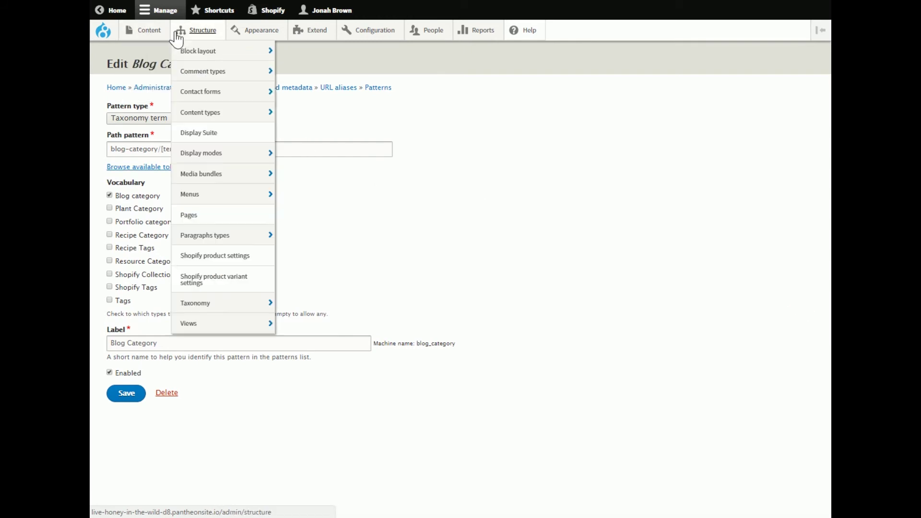
click(195, 218)
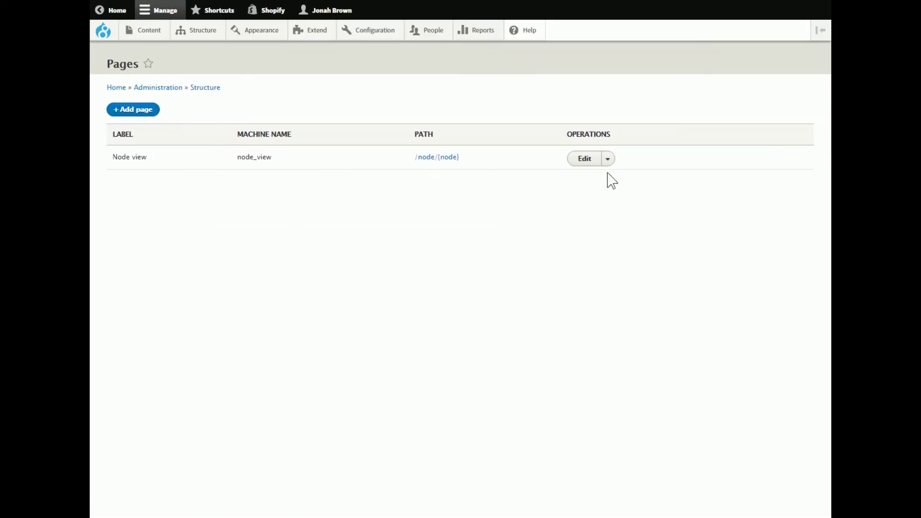
click(585, 161)
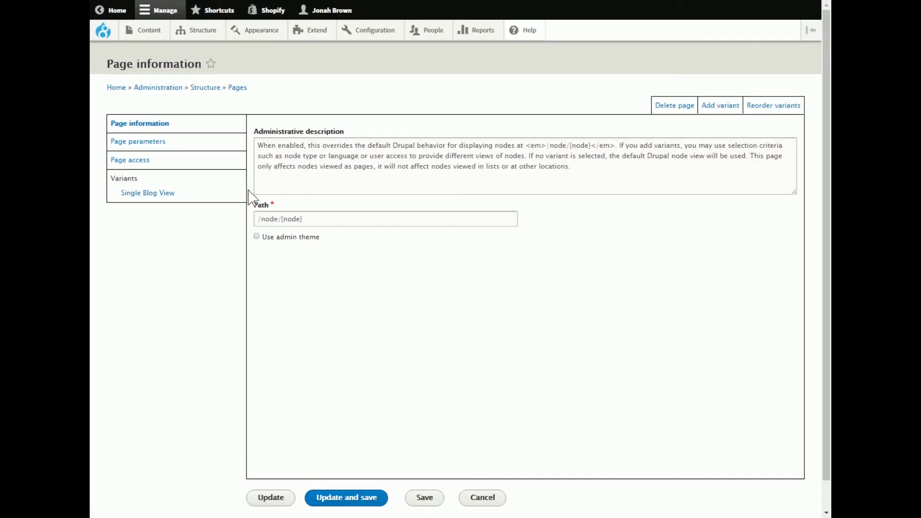
- Add a Body block with its title unchecked and label Hidden to the Single Blog View's Content region
click(153, 194)
click(149, 286)
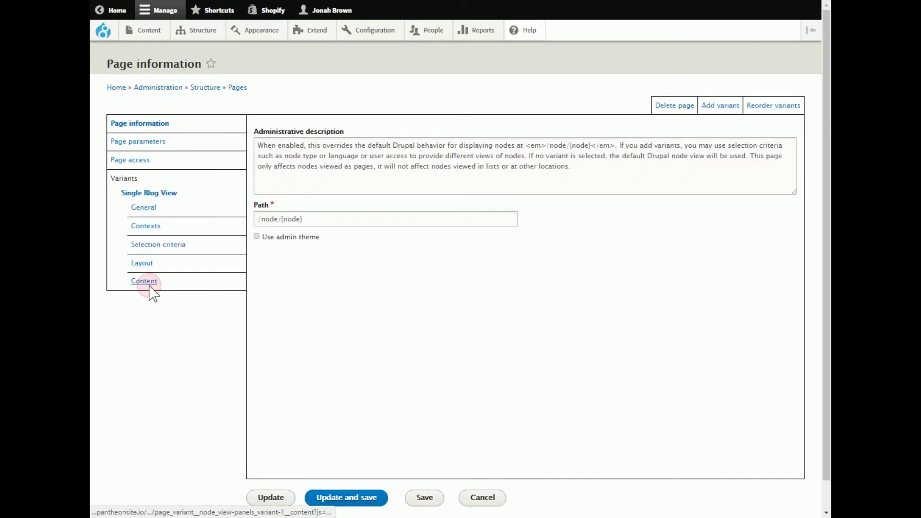
click(320, 178)
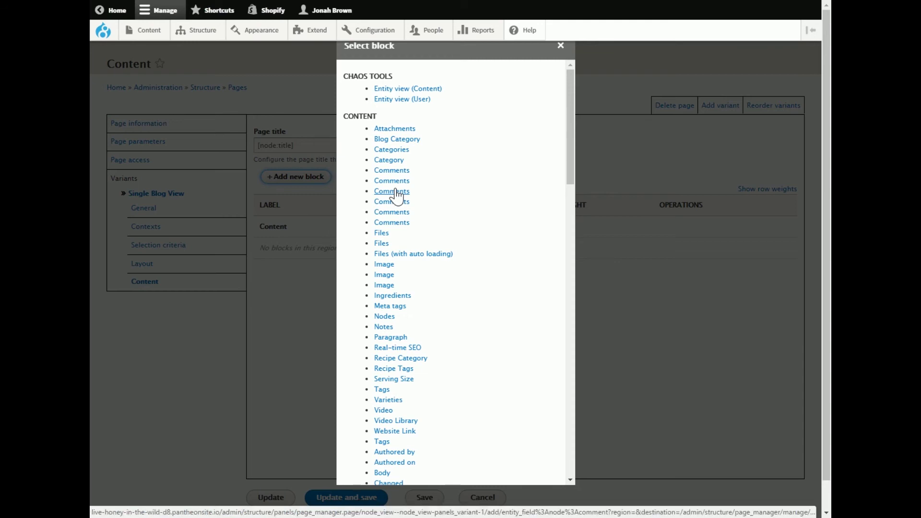
scroll(485, 336, down, 3)
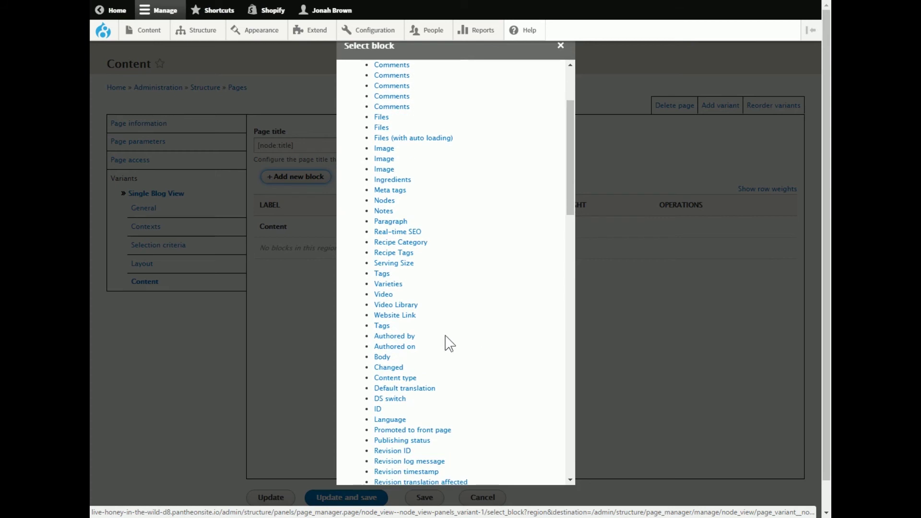
click(382, 357)
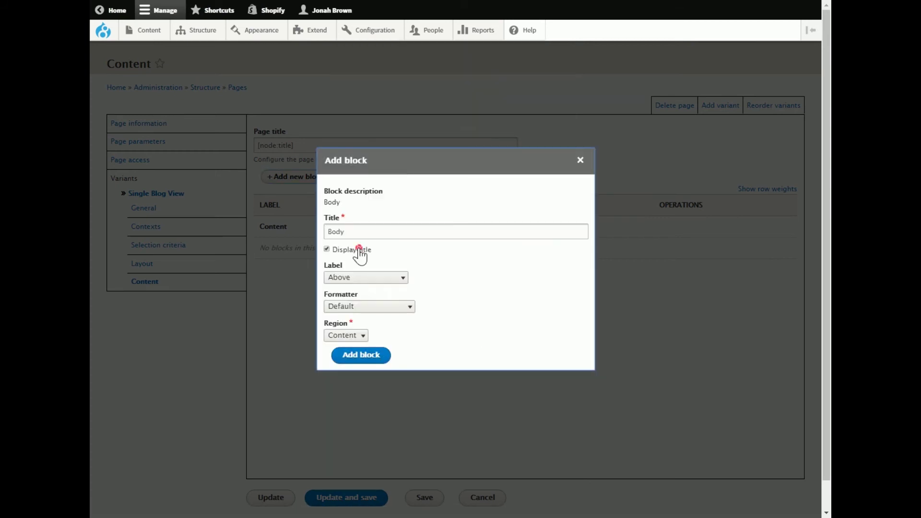
click(359, 249)
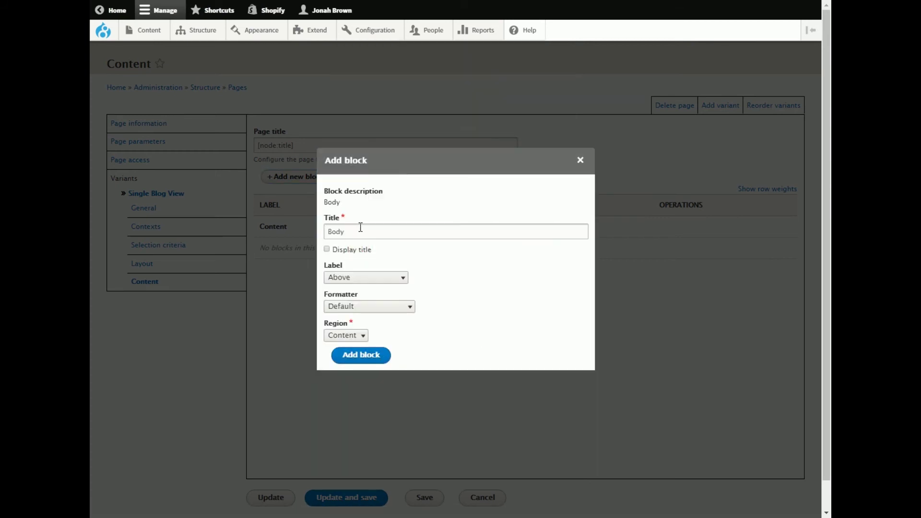
click(369, 278)
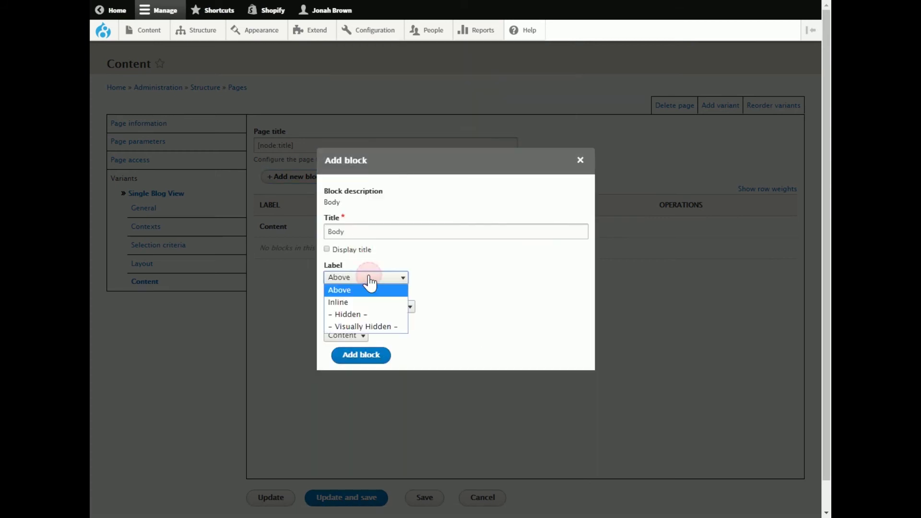
click(366, 314)
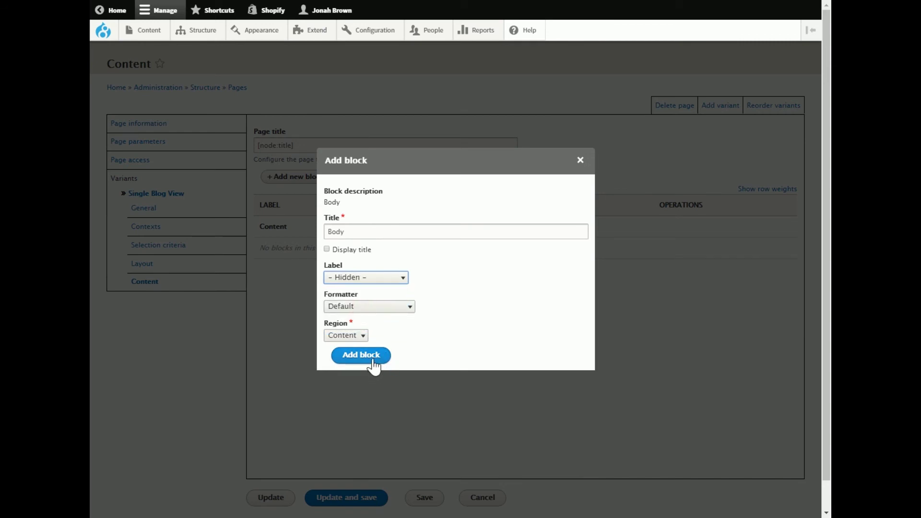
click(372, 357)
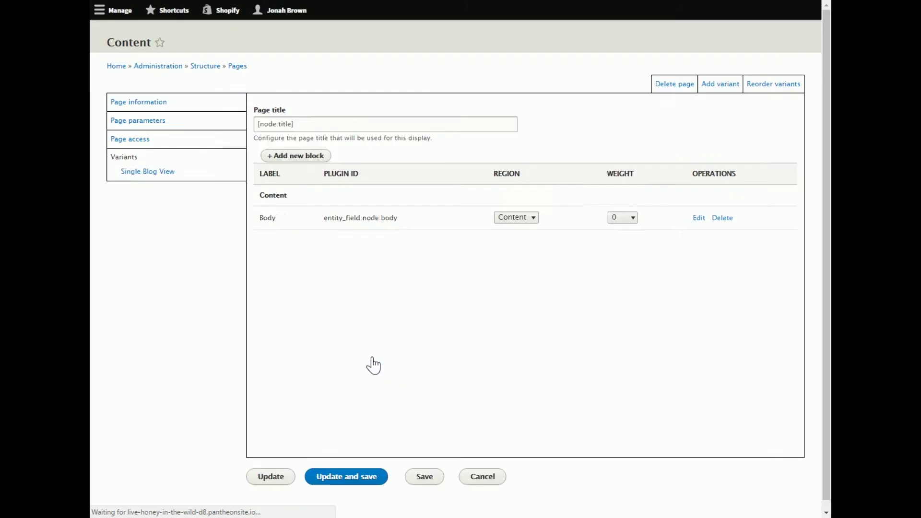
- Save the Node view page and scroll through the result to confirm the Body block is kept
click(341, 498)
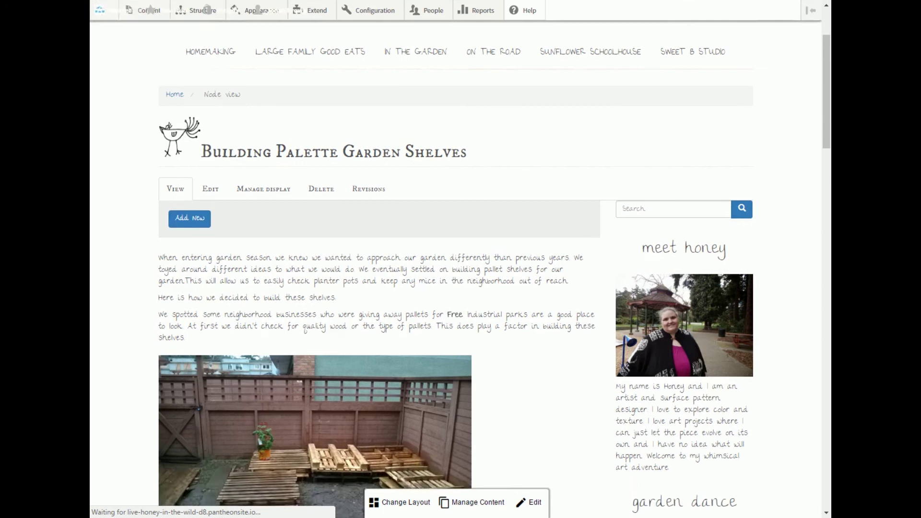
scroll(405, 217, down, 4)
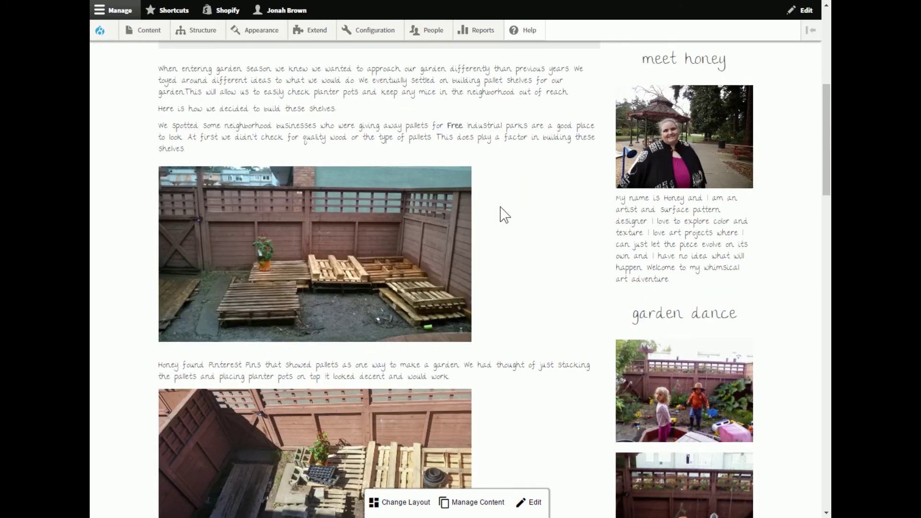
scroll(501, 209, down, 4)
scroll(500, 216, up, 6)
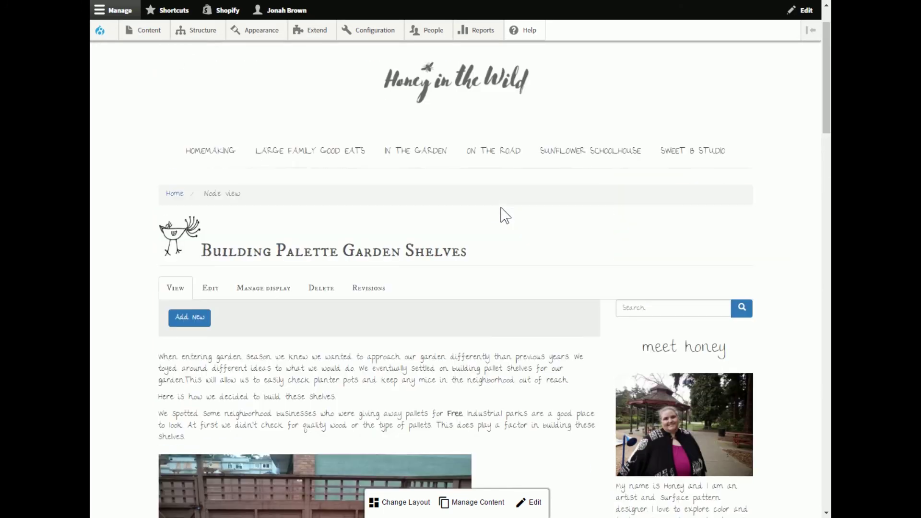
scroll(500, 216, down, 1)
drag(485, 196, 207, 192)
scroll(427, 227, down, 20)
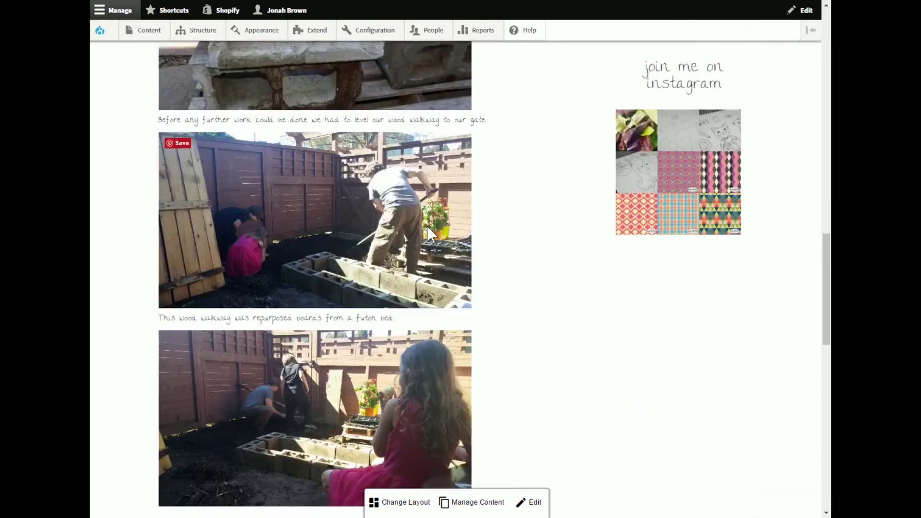
scroll(429, 229, down, 10)
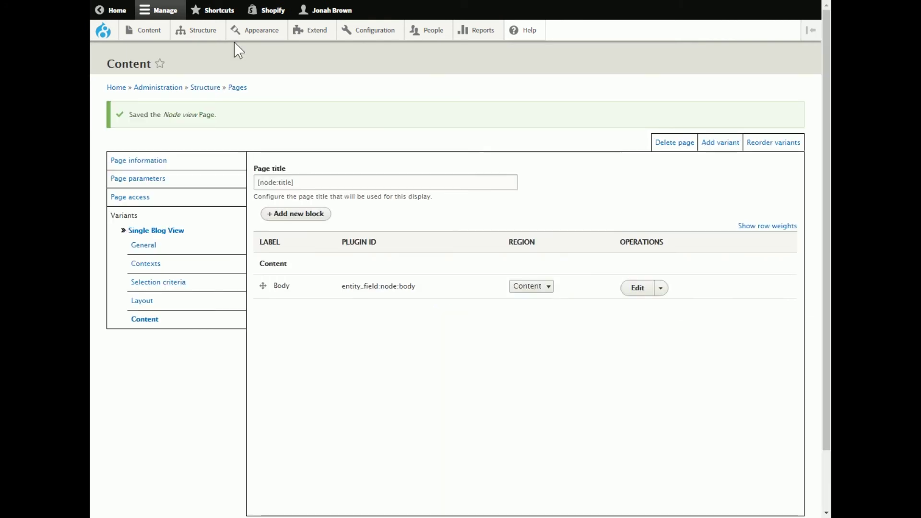
- Add a Mailchimp Subscription Form block titled 'Subscribe' below Body in the Content region
click(310, 215)
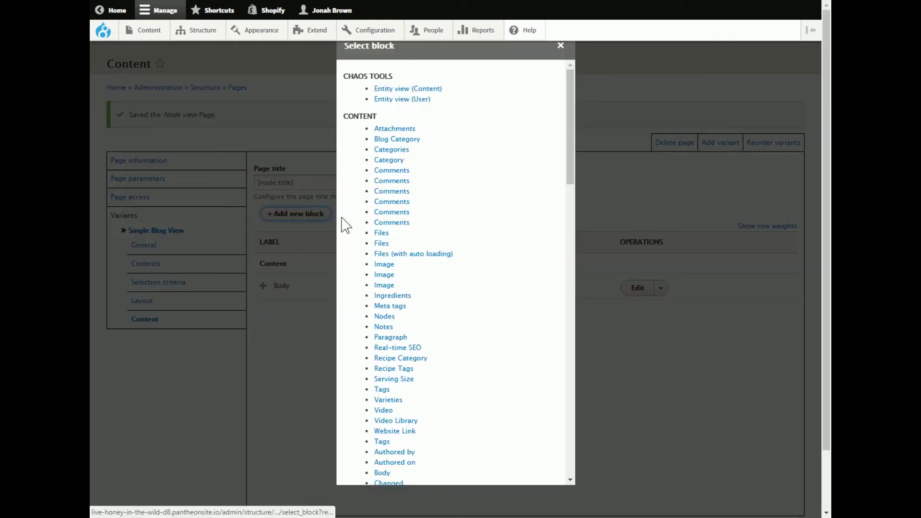
scroll(441, 274, down, 10)
scroll(439, 271, down, 5)
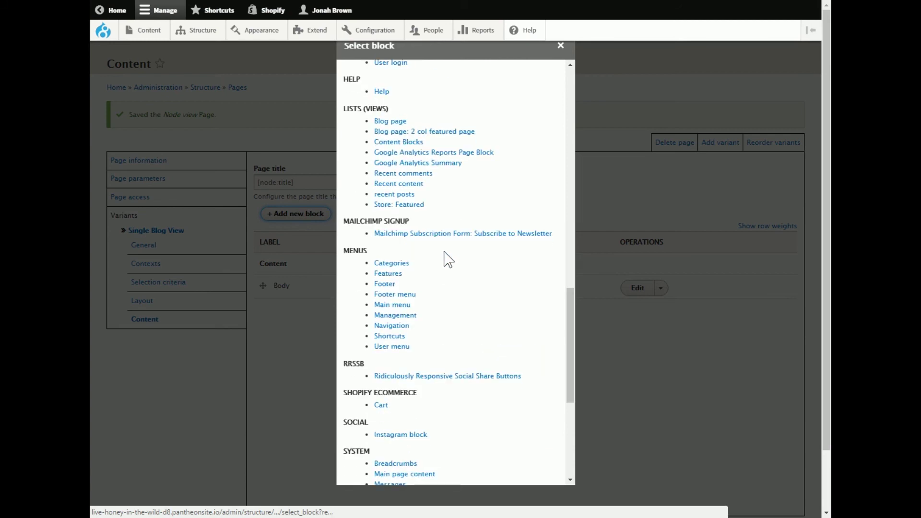
click(441, 233)
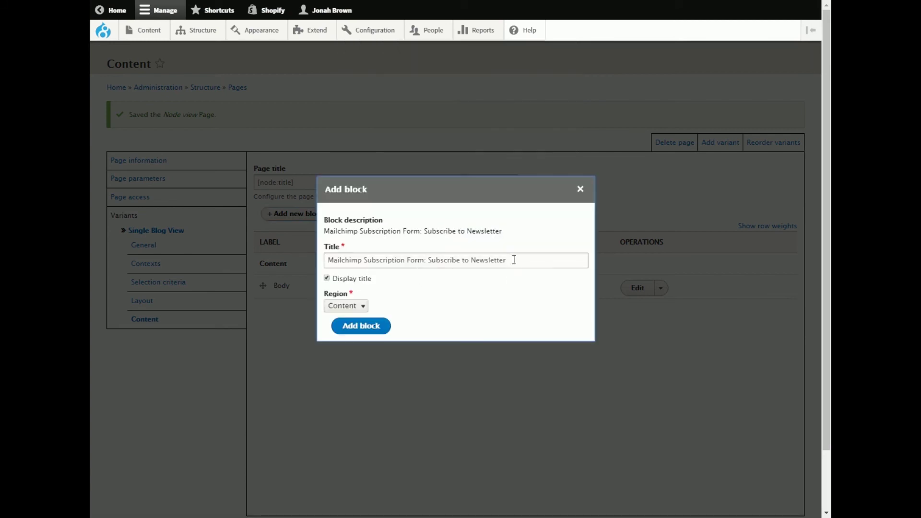
triple_click(513, 259)
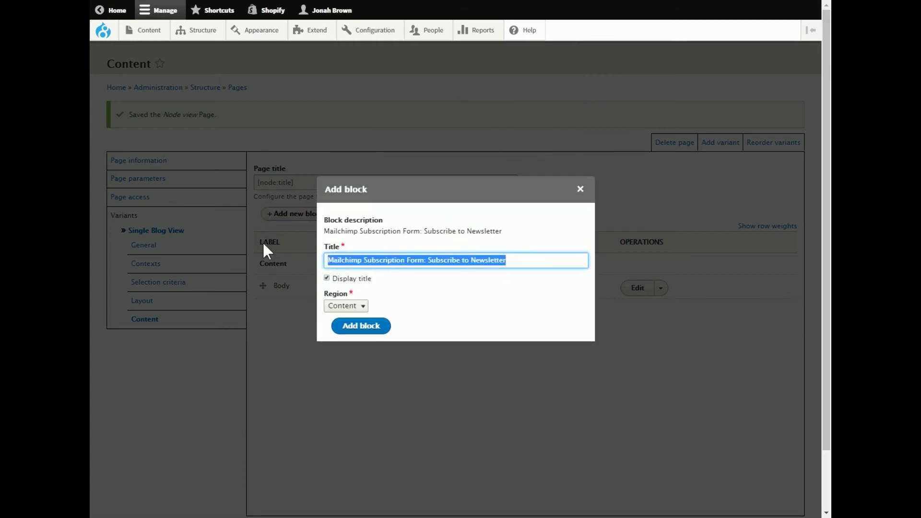
text(Sub)
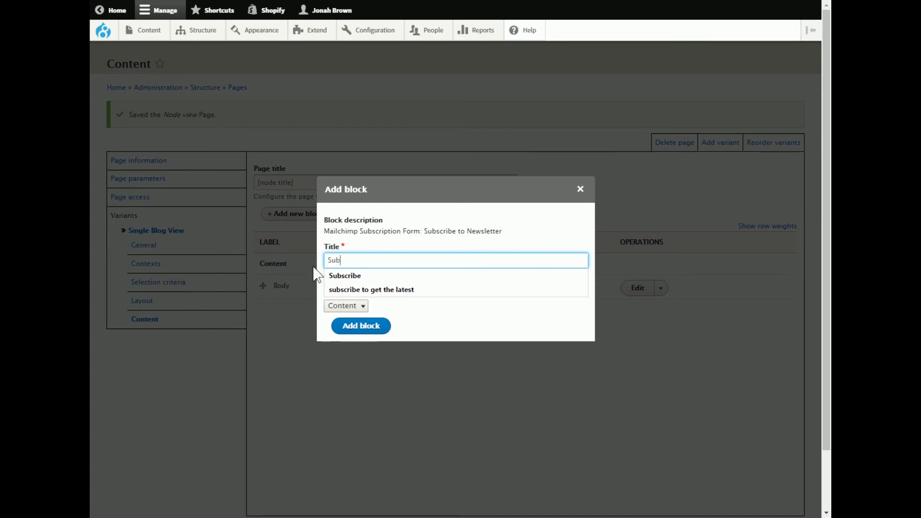
click(336, 276)
click(380, 330)
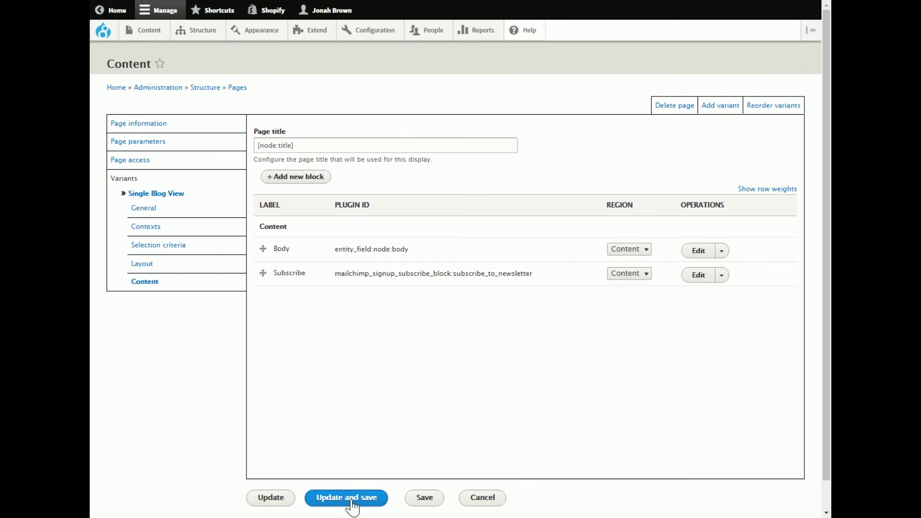
- Save the variant and check the Subscribe form below the Building Palette Garden Shelves post body
click(351, 504)
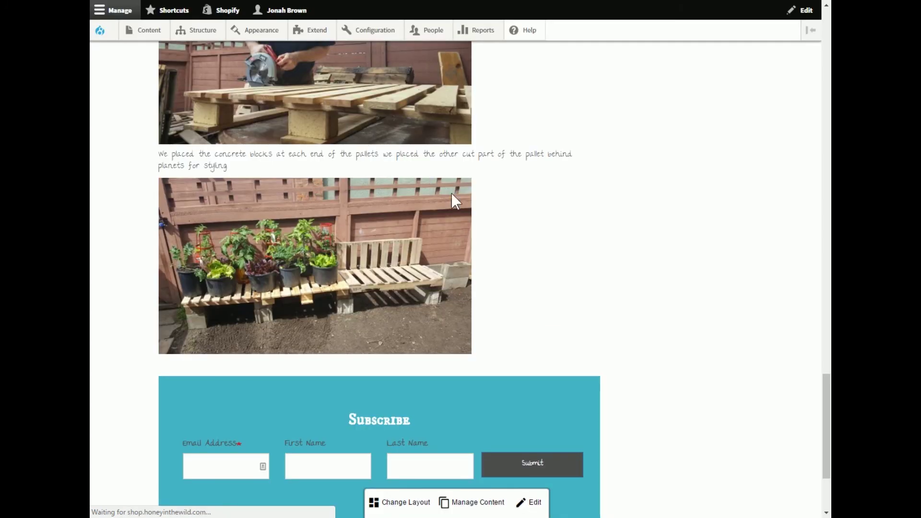
scroll(456, 197, down, 2)
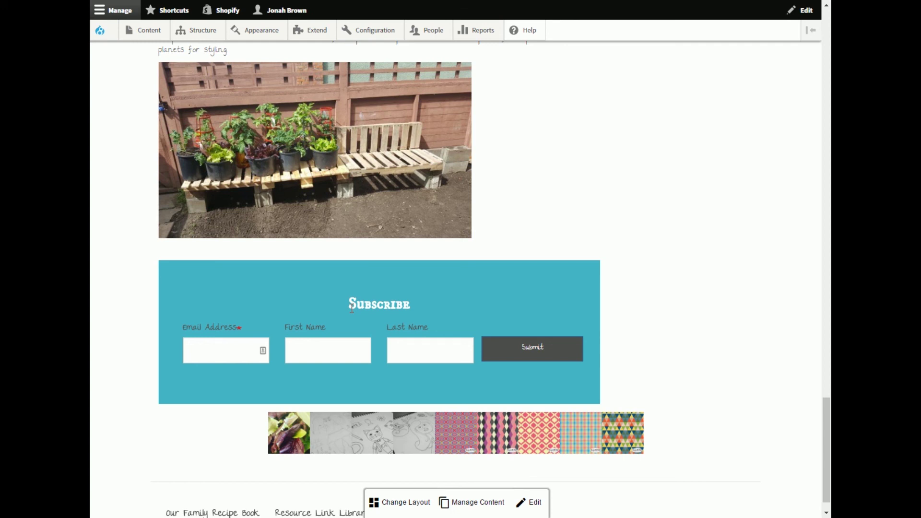
scroll(352, 307, up, 15)
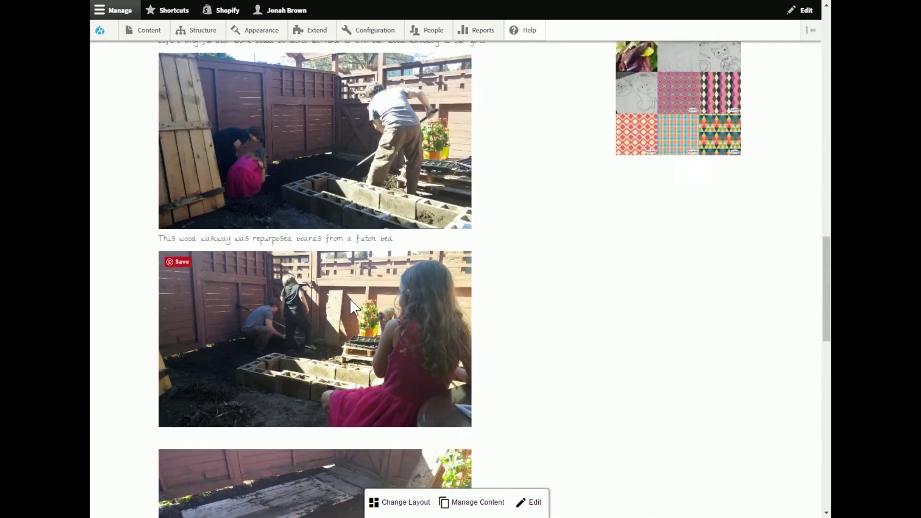
scroll(352, 307, down, 15)
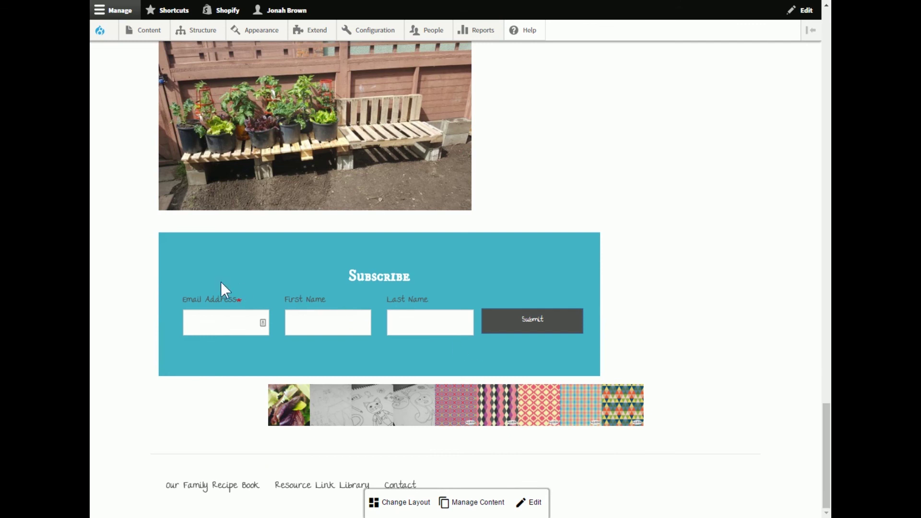
drag(181, 253, 453, 346)
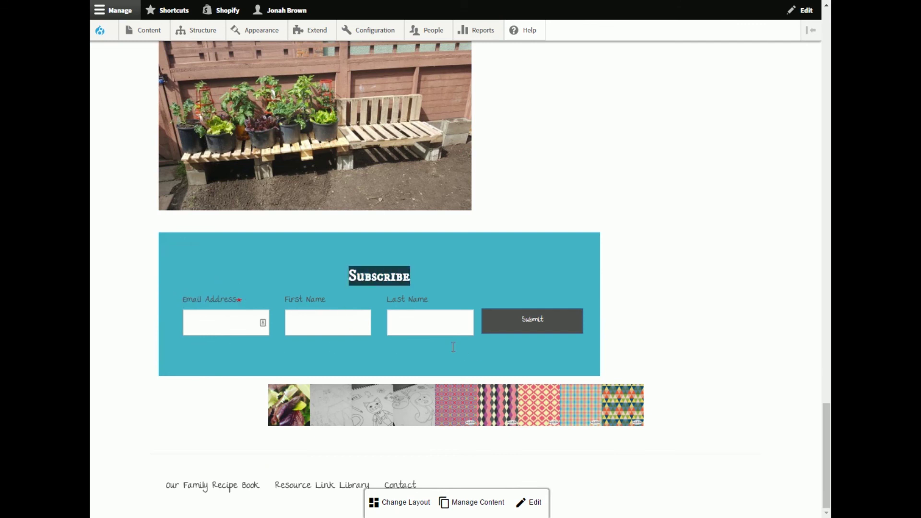
click(491, 278)
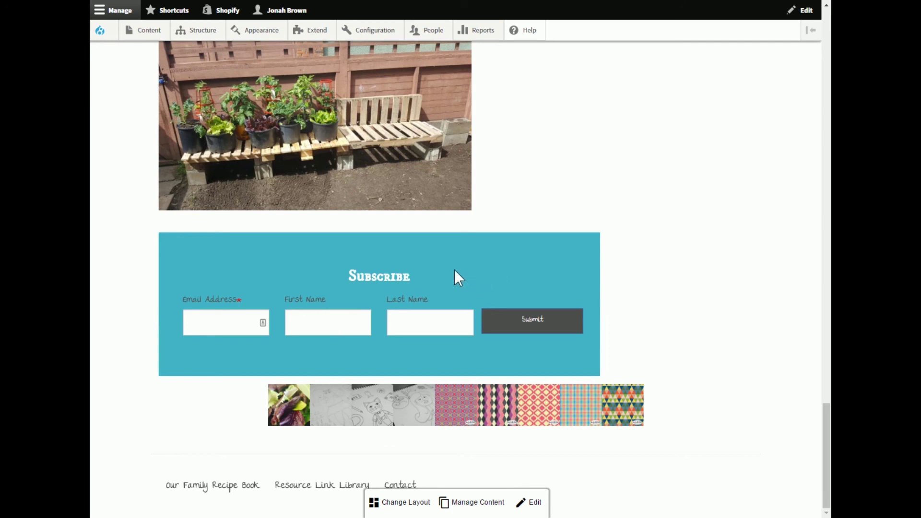
scroll(438, 282, up, 15)
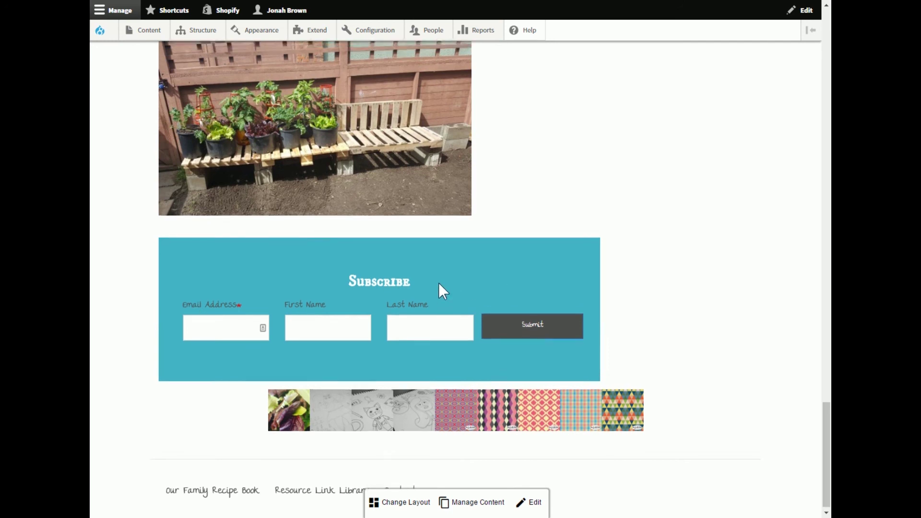
scroll(435, 281, up, 9)
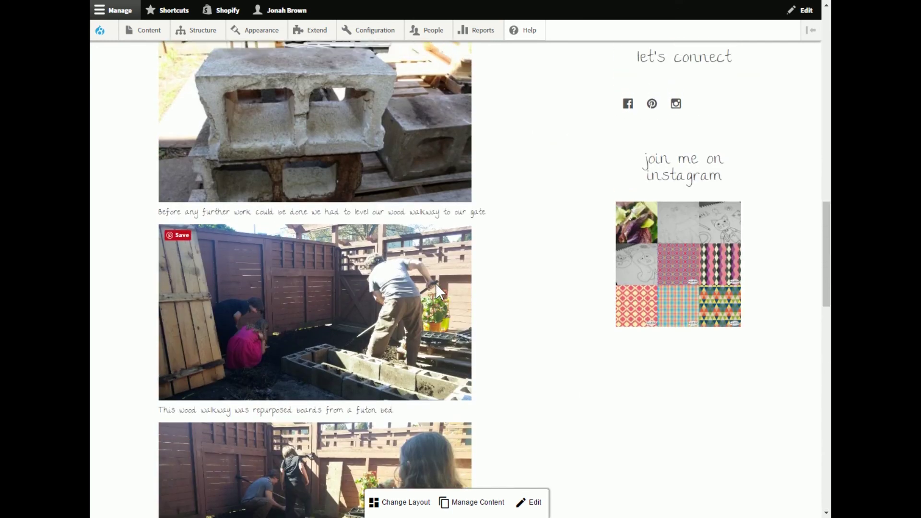
scroll(647, 383, down, 20)
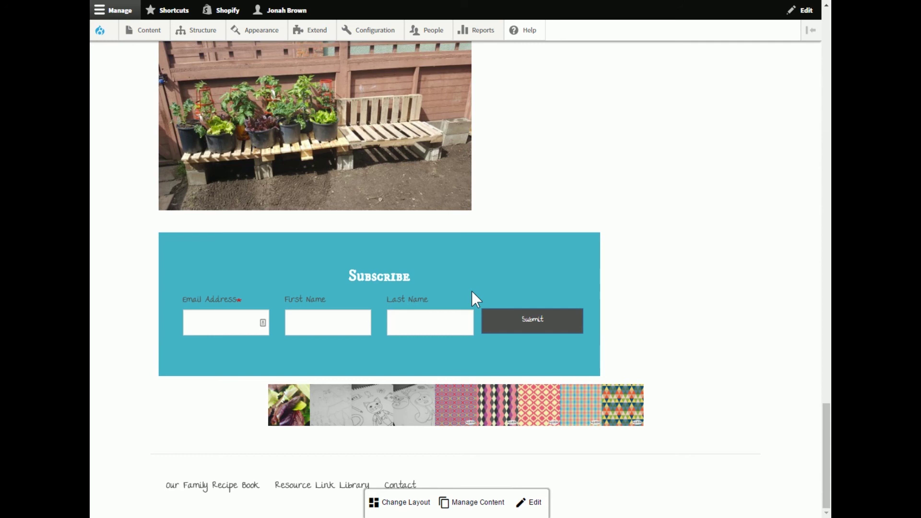
scroll(471, 291, up, 15)
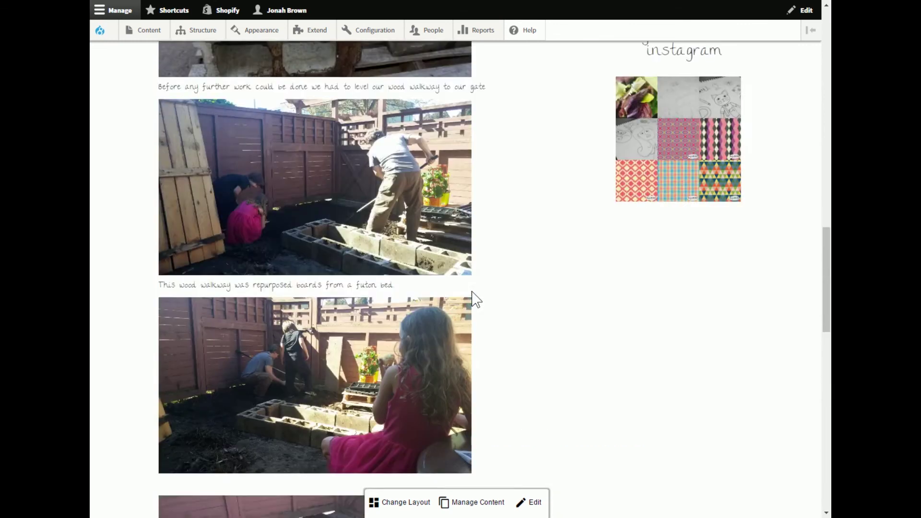
scroll(475, 298, up, 20)
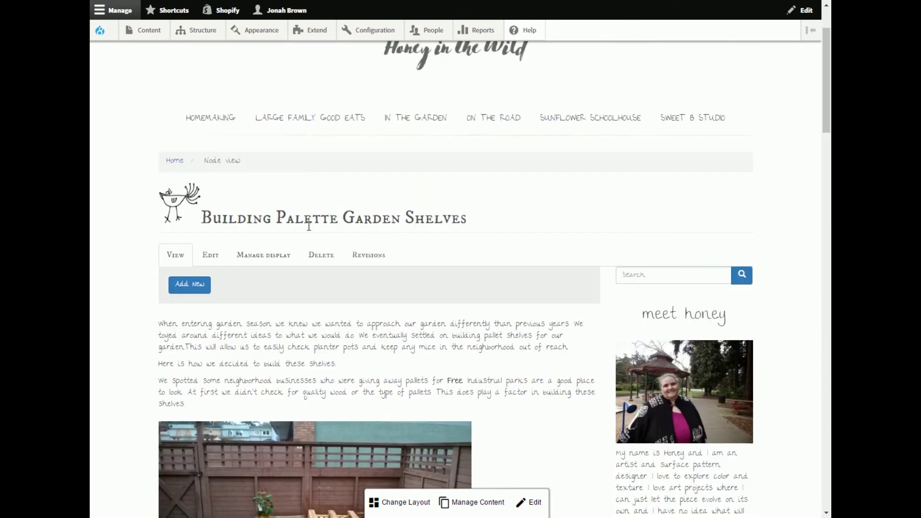
click(271, 264)
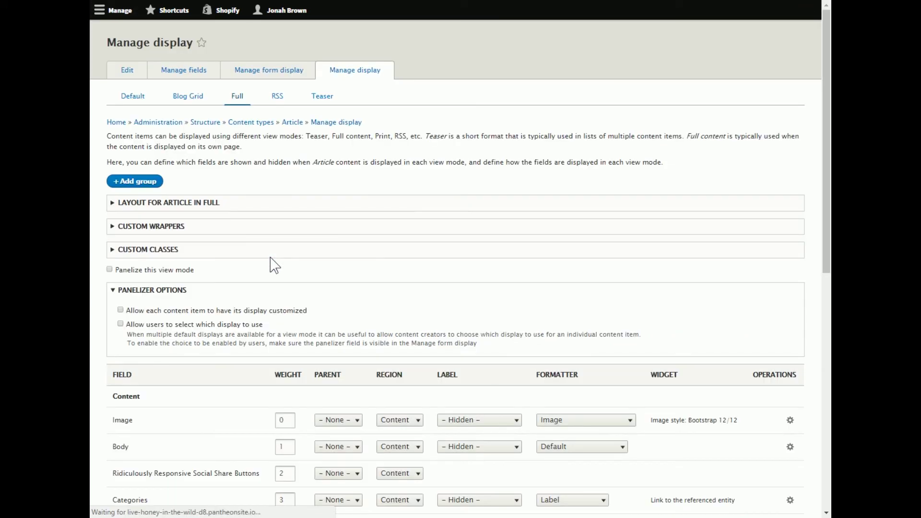
scroll(329, 339, down, 3)
scroll(329, 339, down, 2)
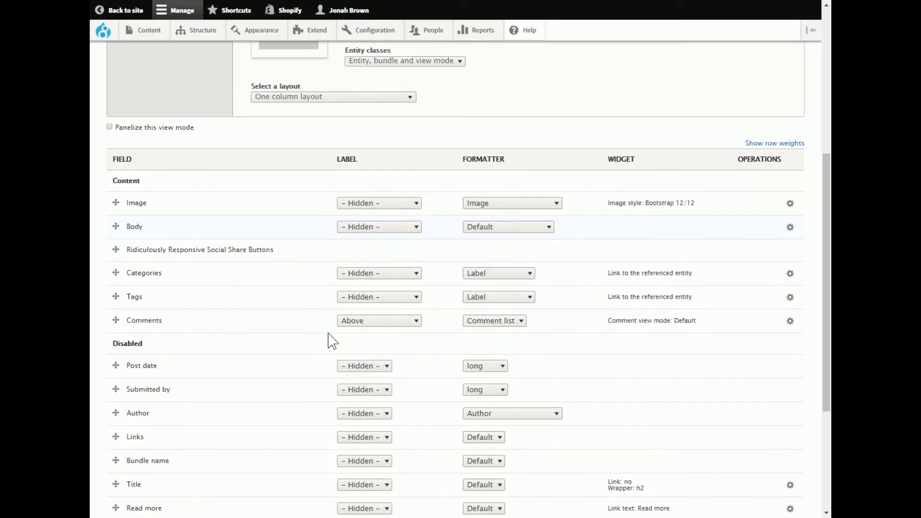
scroll(323, 335, up, 5)
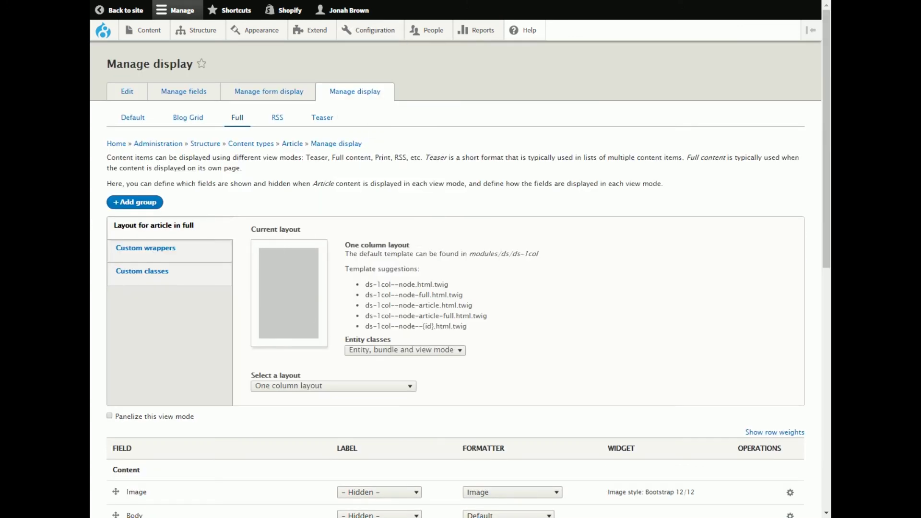
key(alt+Left)
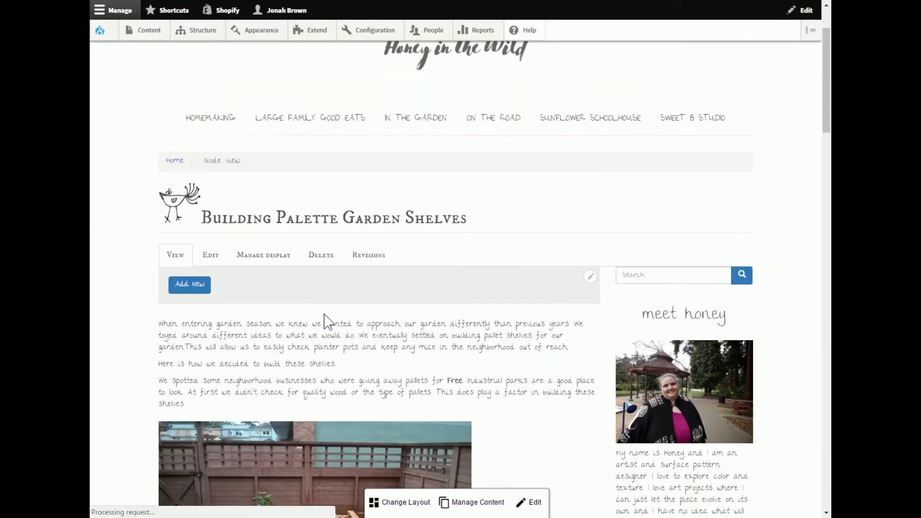
scroll(324, 316, down, 5)
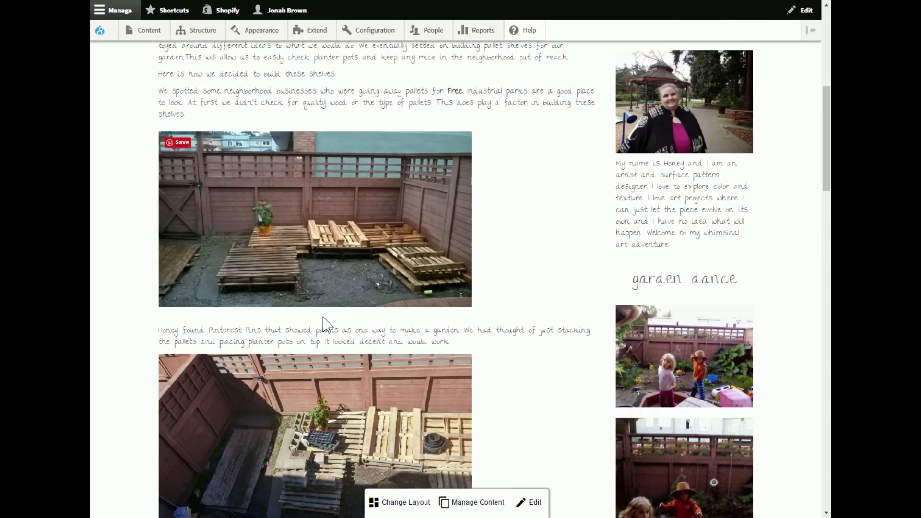
scroll(325, 320, up, 4)
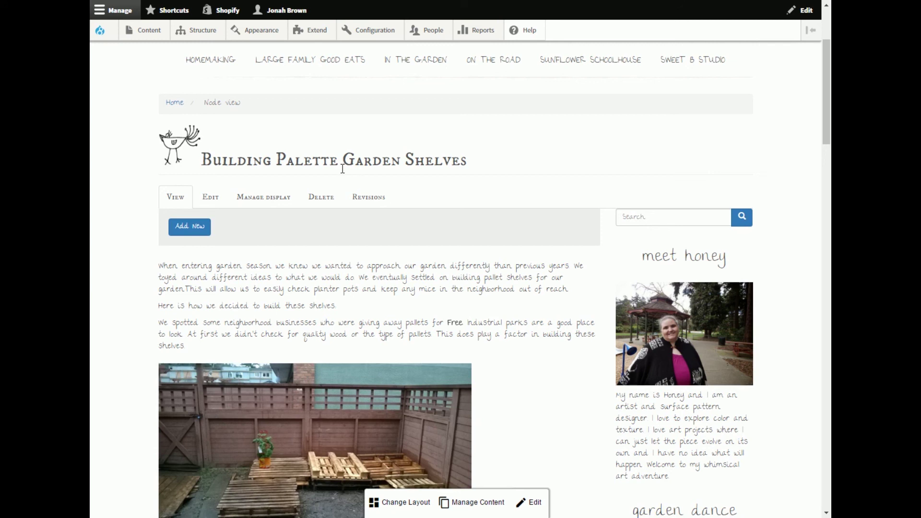
scroll(430, 317, down, 1)
scroll(430, 317, down, 3)
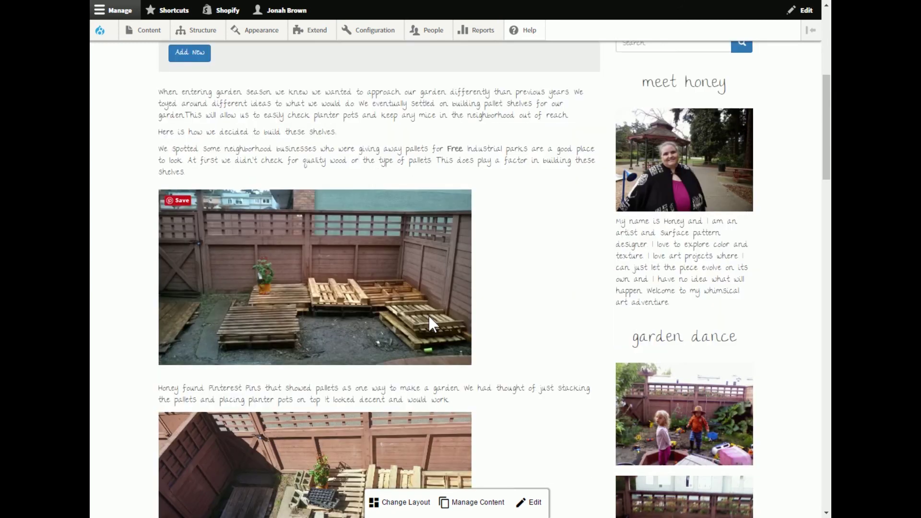
scroll(430, 321, up, 3)
scroll(428, 318, up, 1)
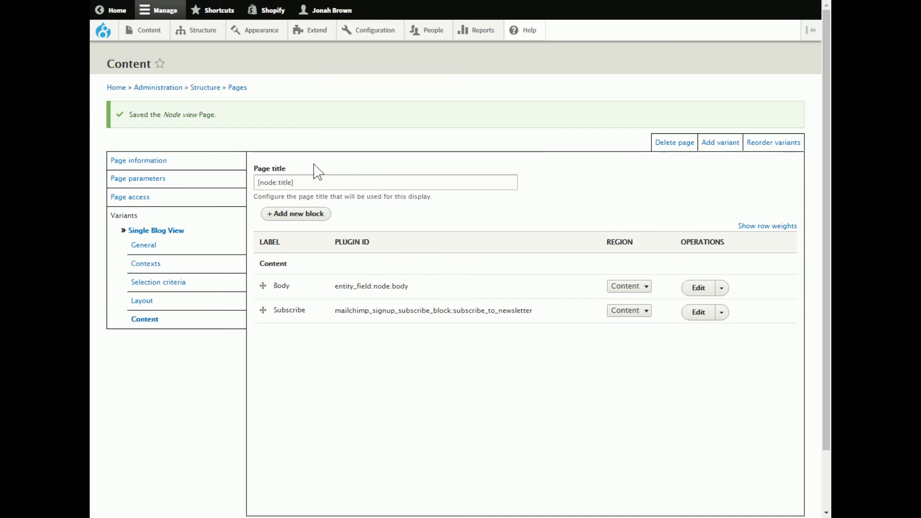
drag(313, 181, 244, 195)
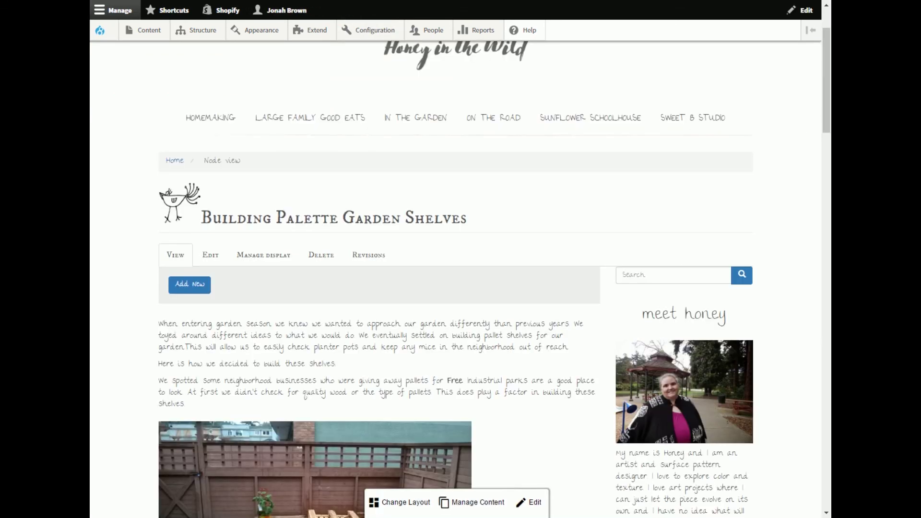